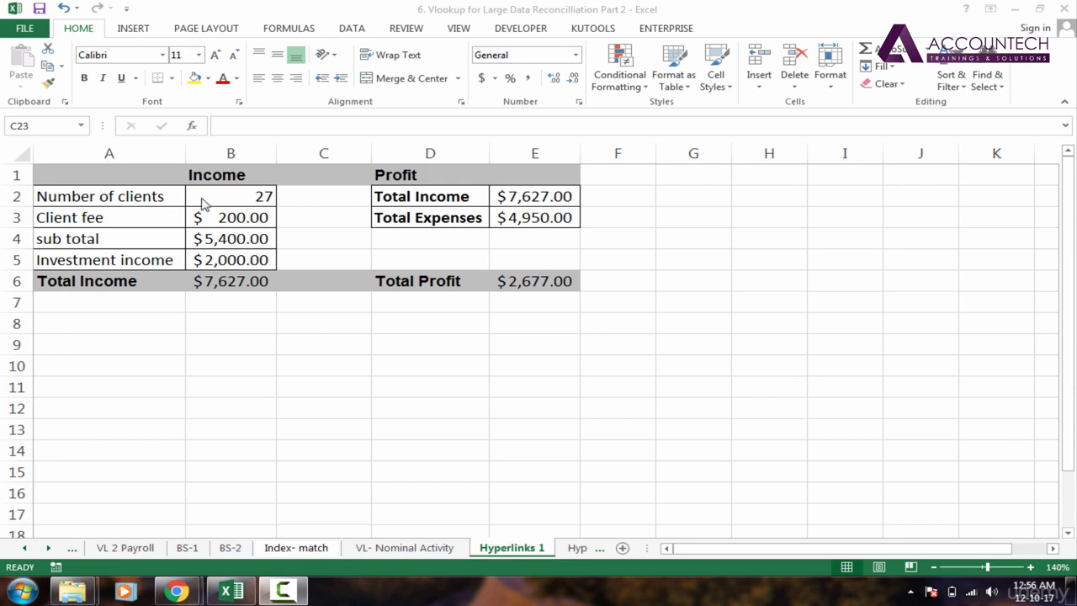
# Step: Examine the client count, client fee and the sub total formula in the Income table
pyautogui.click(250, 196)
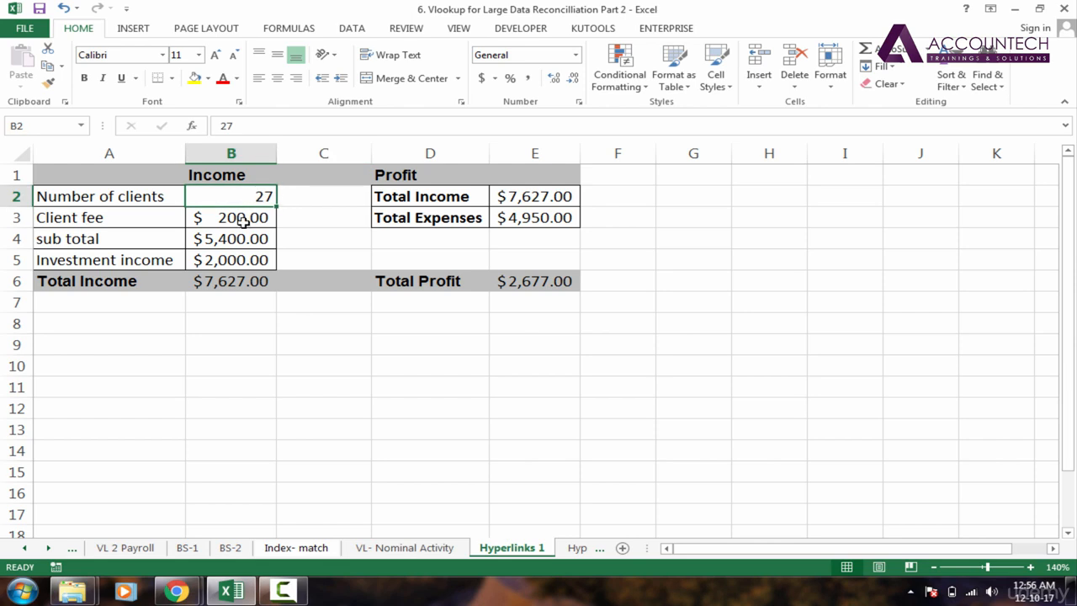
pyautogui.click(143, 222)
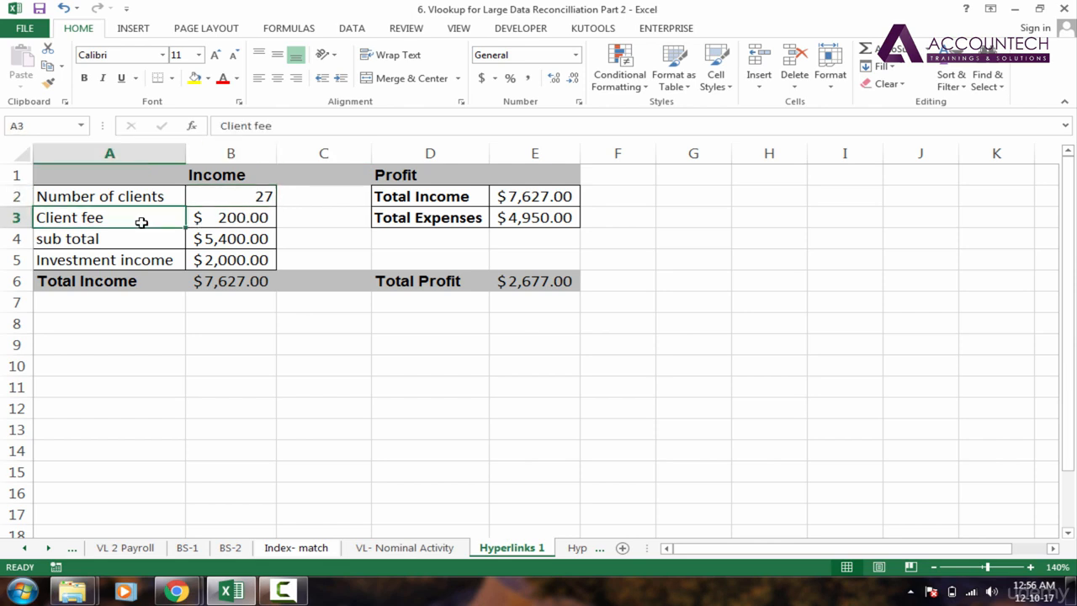
pyautogui.click(238, 219)
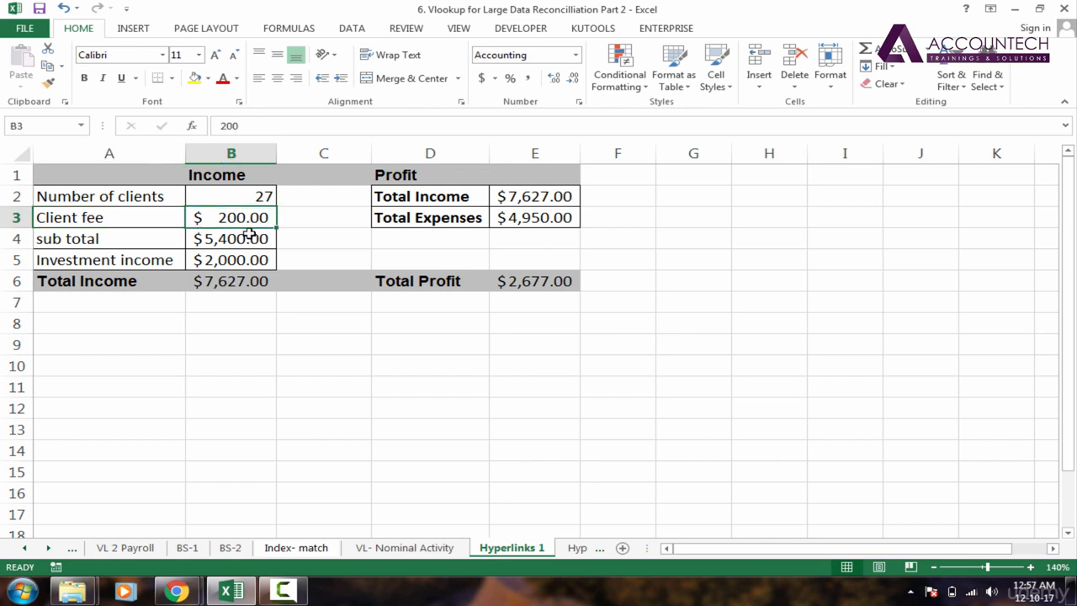
pyautogui.click(128, 236)
pyautogui.click(249, 239)
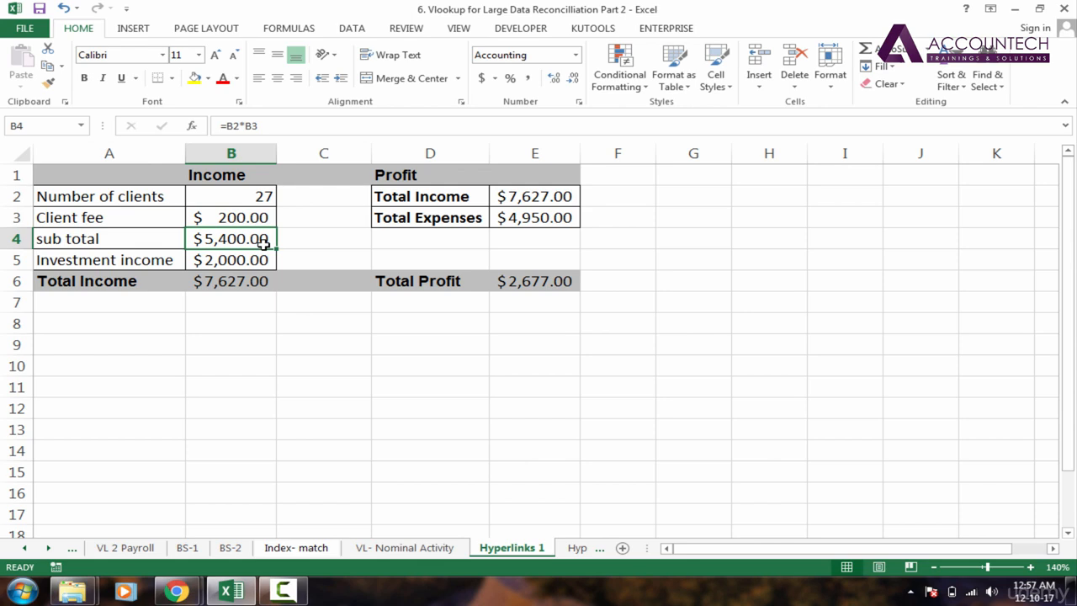
pyautogui.doubleClick(263, 243)
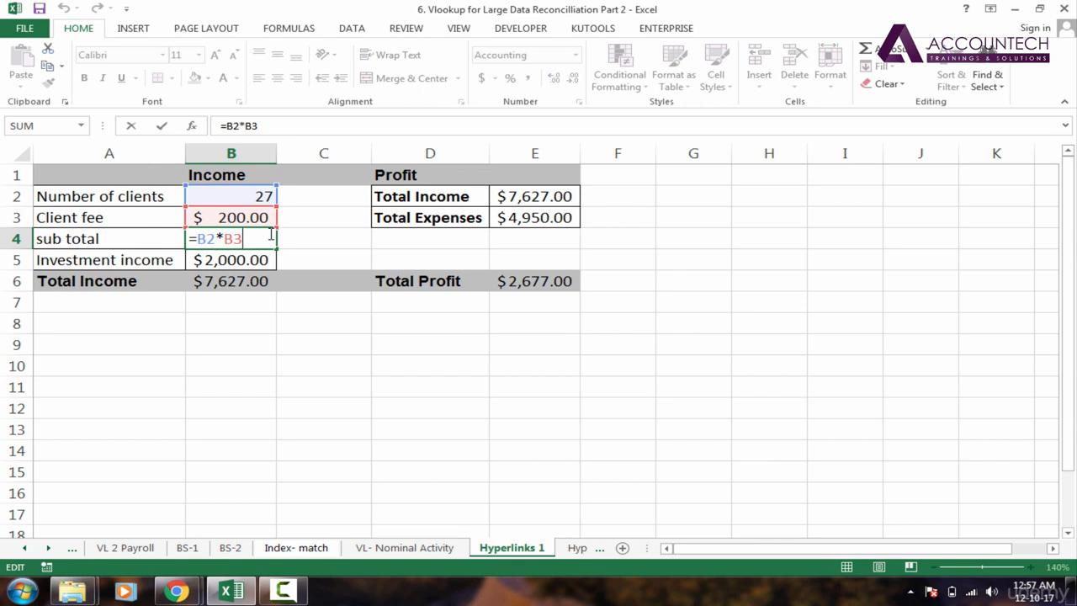
pyautogui.press('Return')
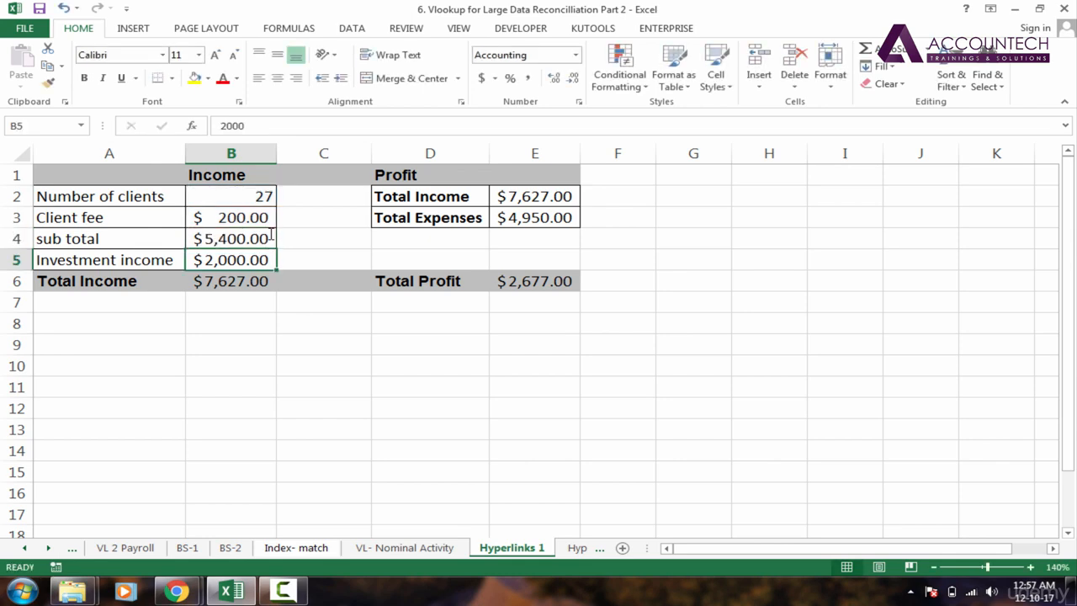
# Step: Replace the Total Income formula in B6 with =SUM(B4:B5), adding only the sub total and investment income
pyautogui.click(238, 281)
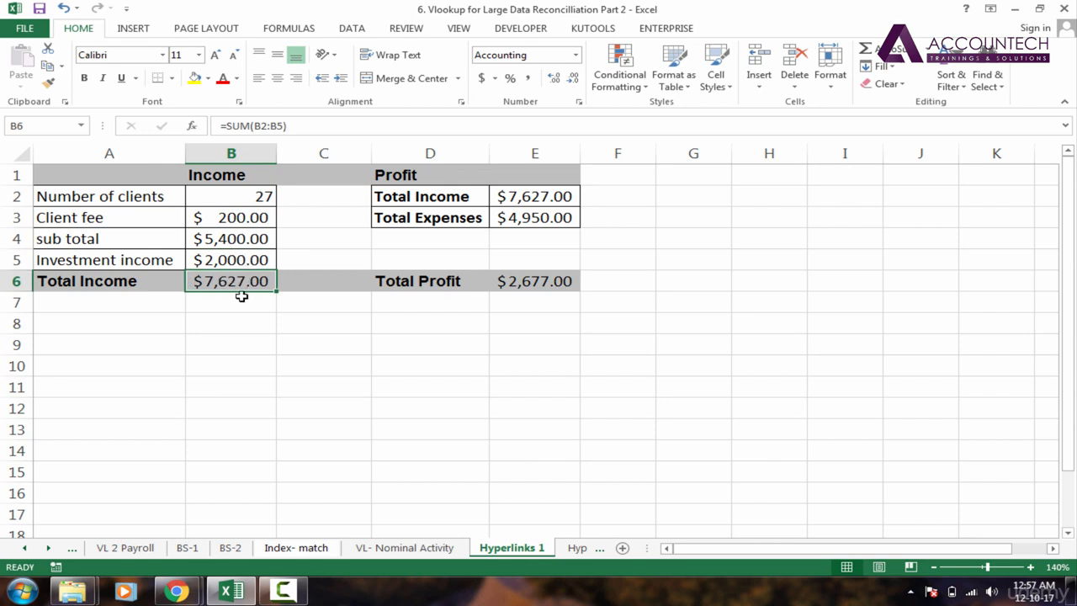
pyautogui.write('=')
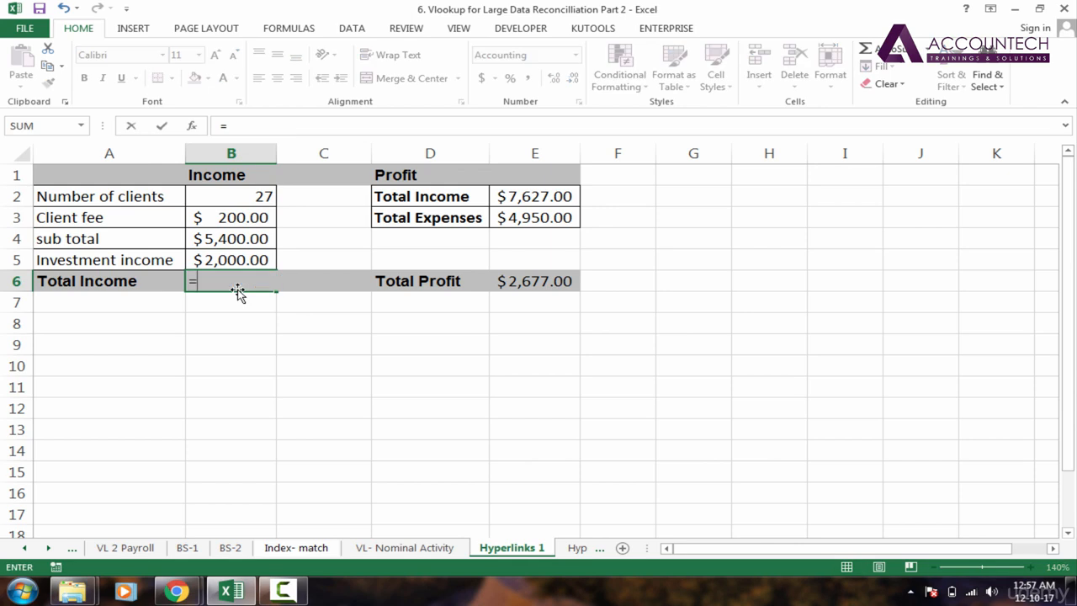
pyautogui.write('su m')
pyautogui.press('BackSpace')
pyautogui.press('BackSpace')
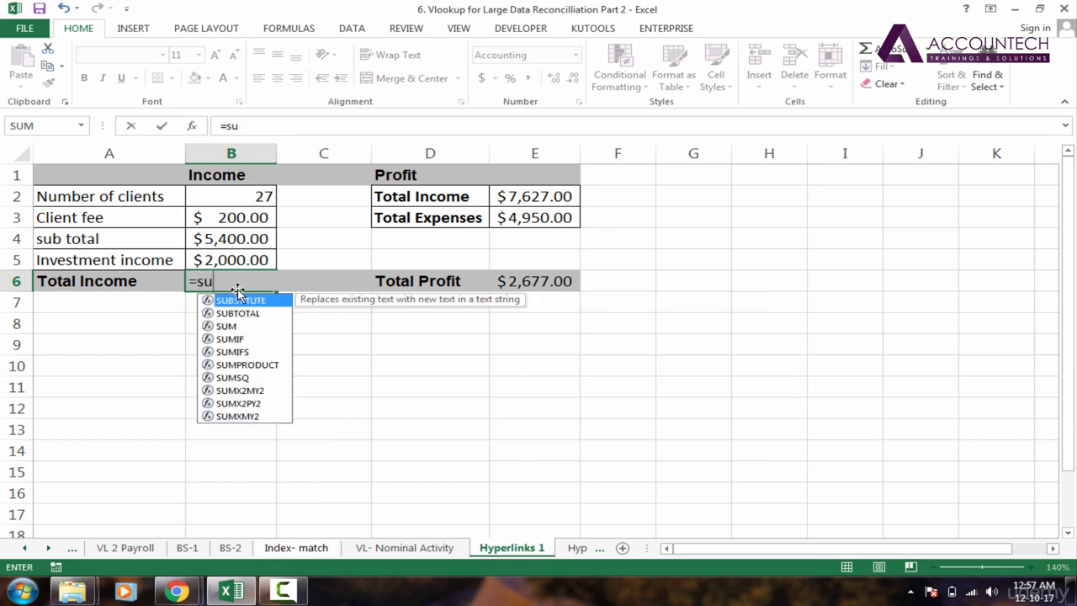
pyautogui.write('m')
pyautogui.press('Tab')
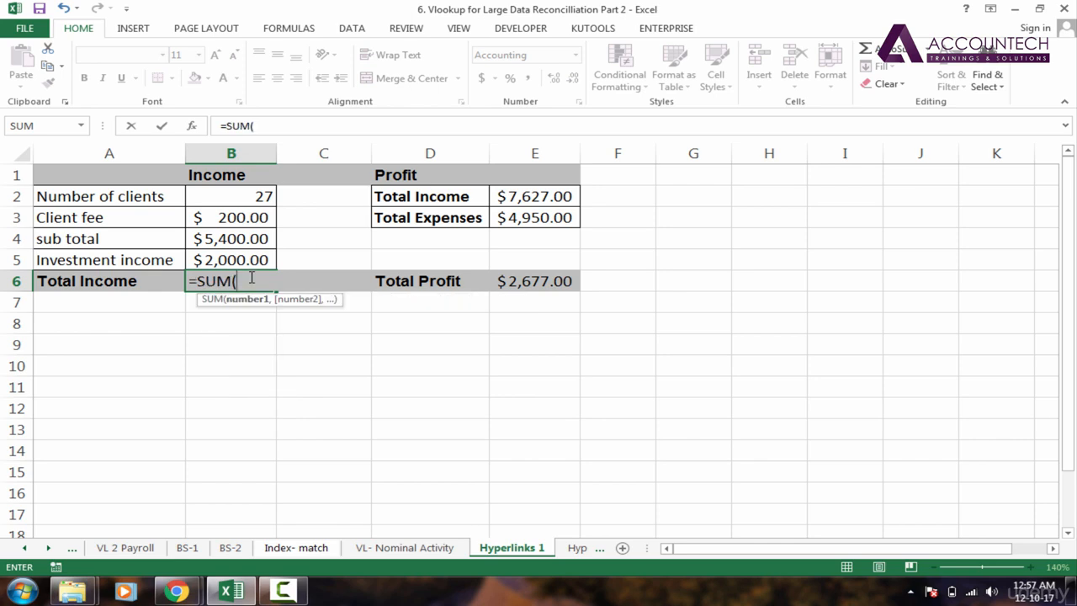
pyautogui.moveTo(259, 243); pyautogui.dragTo(268, 260)
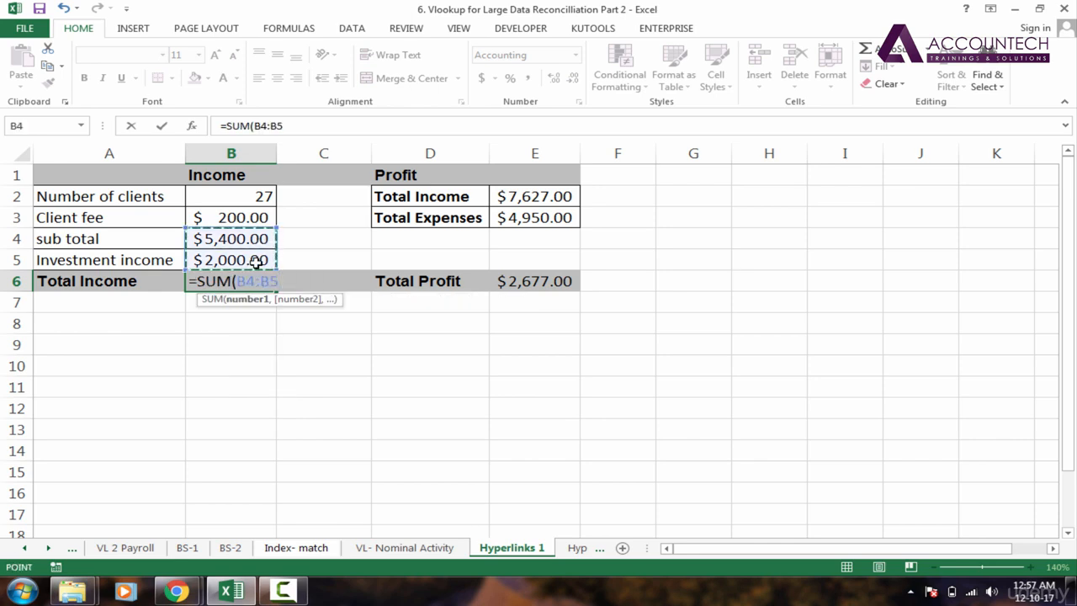
pyautogui.press('Return')
pyautogui.click(266, 279)
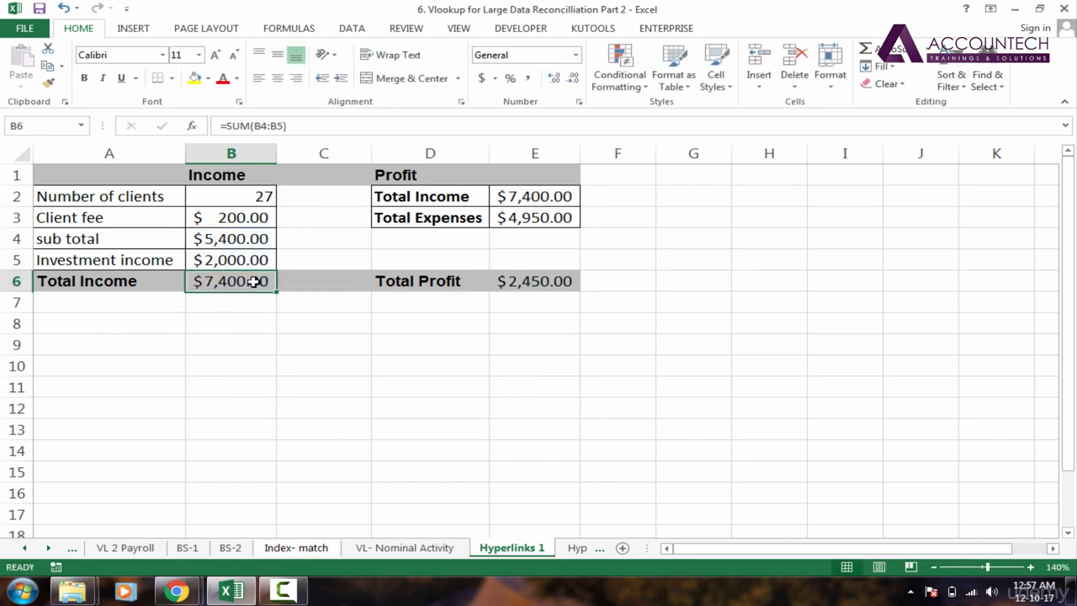
# Step: Clear the Total Expenses amount in E3 of the Profit table
pyautogui.click(542, 196)
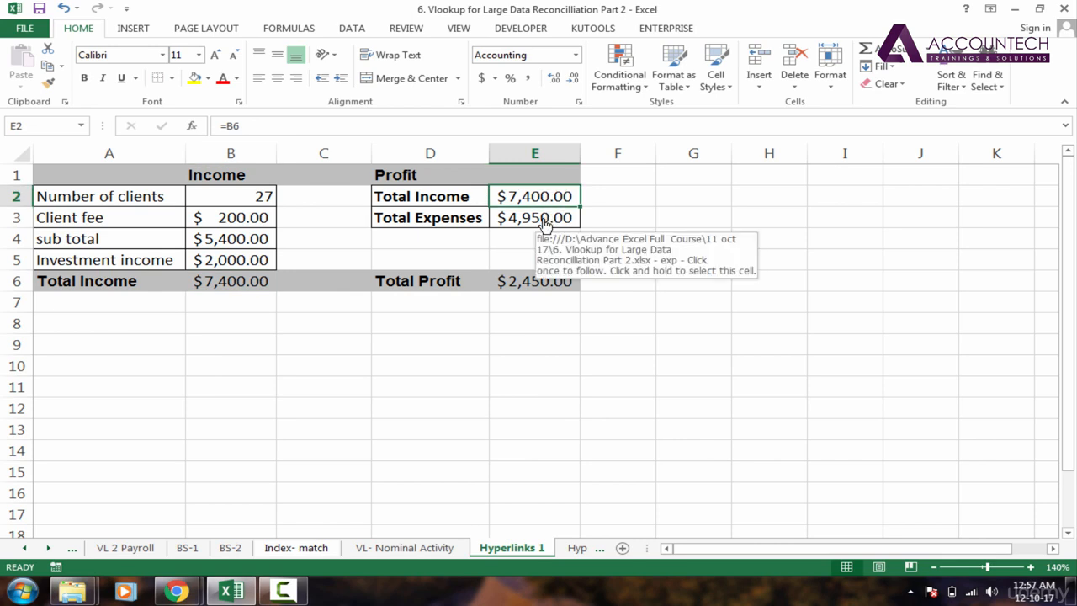
pyautogui.press('Down')
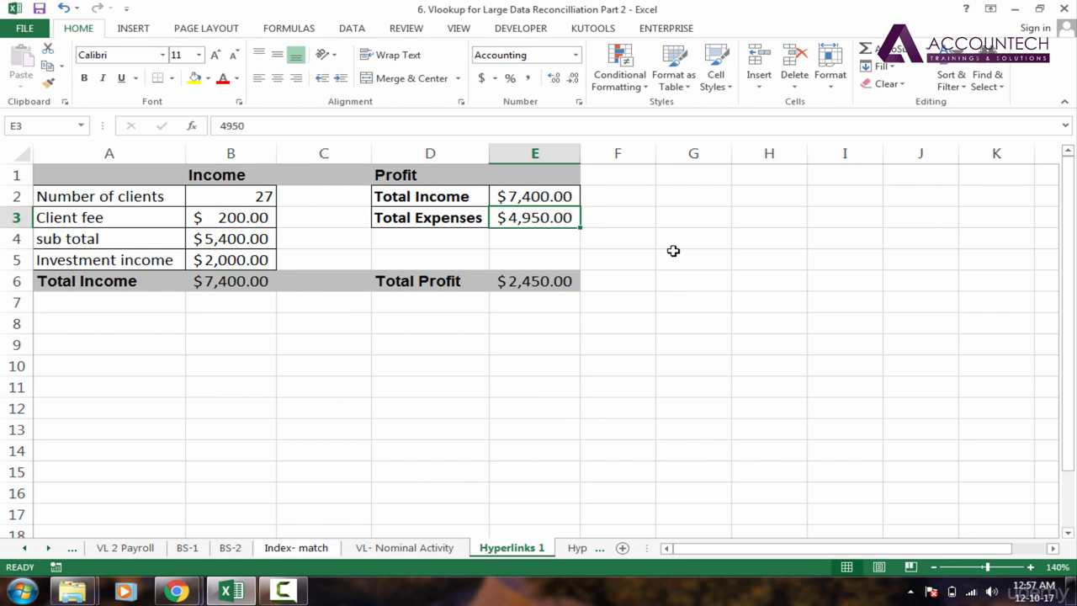
pyautogui.press('Delete')
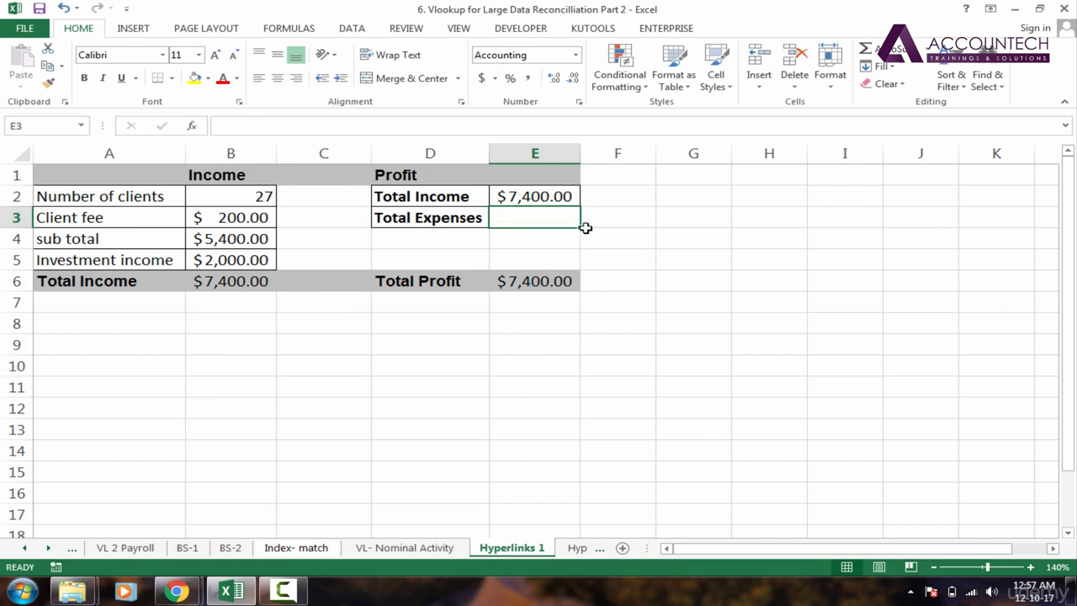
# Step: Re-enter the Profit table's Total Income in E2 as =B6
pyautogui.click(542, 196)
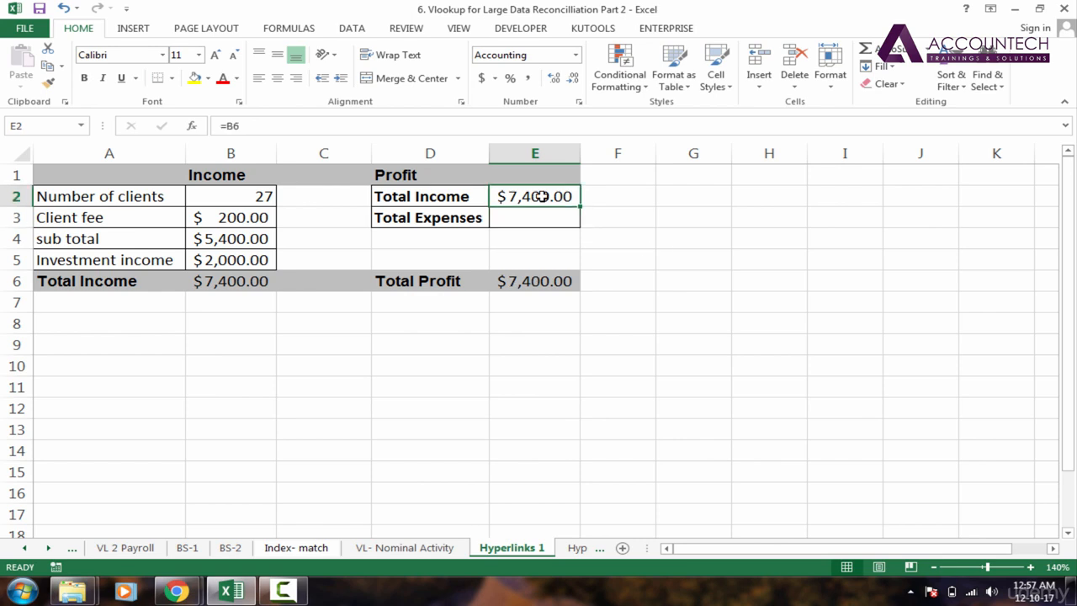
pyautogui.write('=')
pyautogui.click(215, 283)
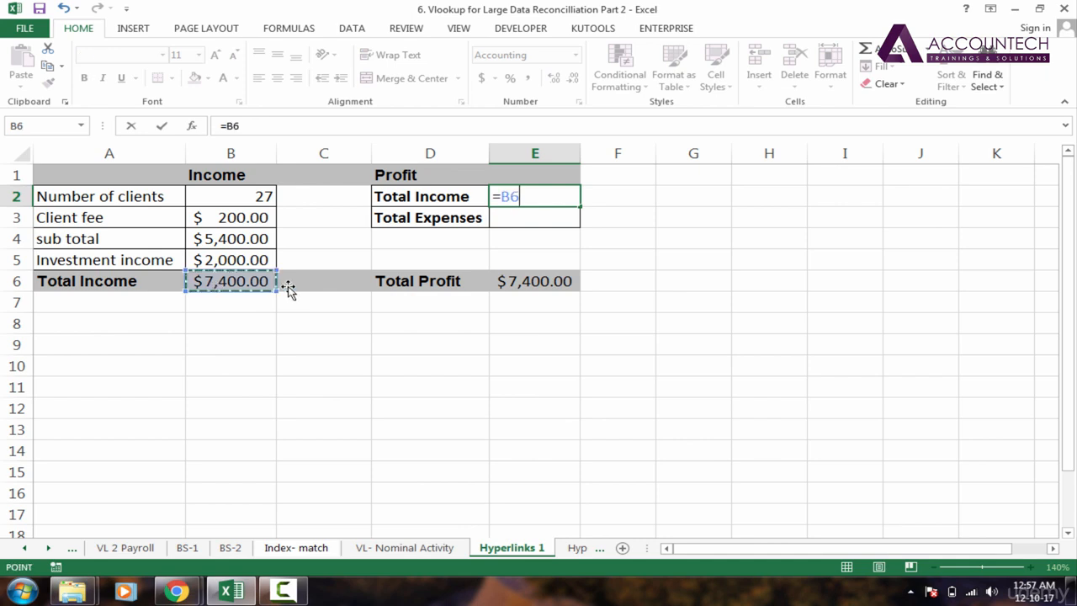
pyautogui.press('Return')
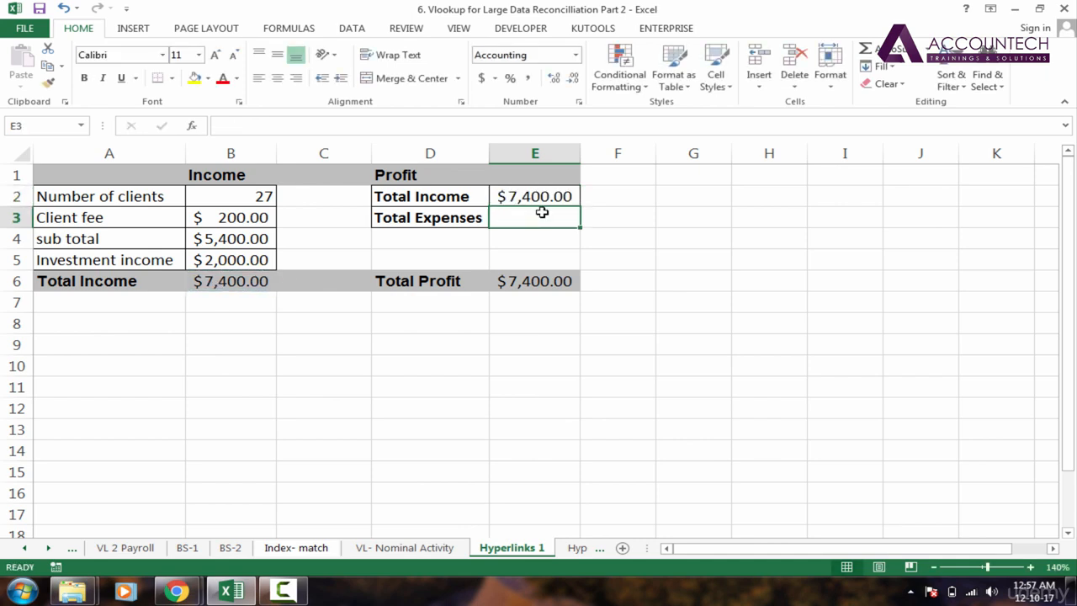
pyautogui.press('Up')
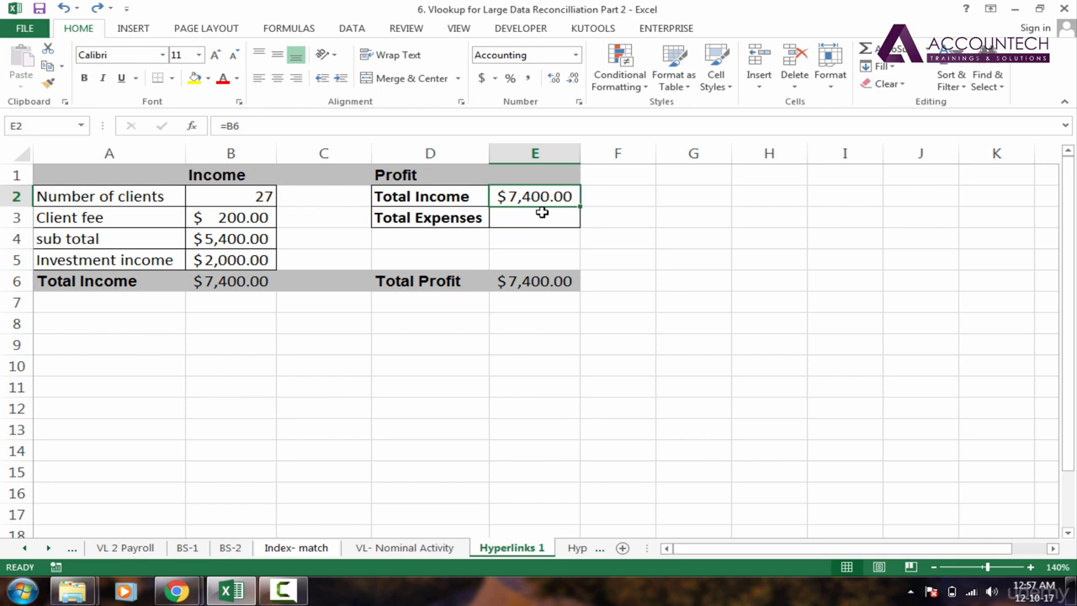
# Step: Undo the last entry in E2, then enter 4950 as the Total Expenses amount in the emptied E3
pyautogui.hotkey('ctrl', 'z')
pyautogui.press('Delete')
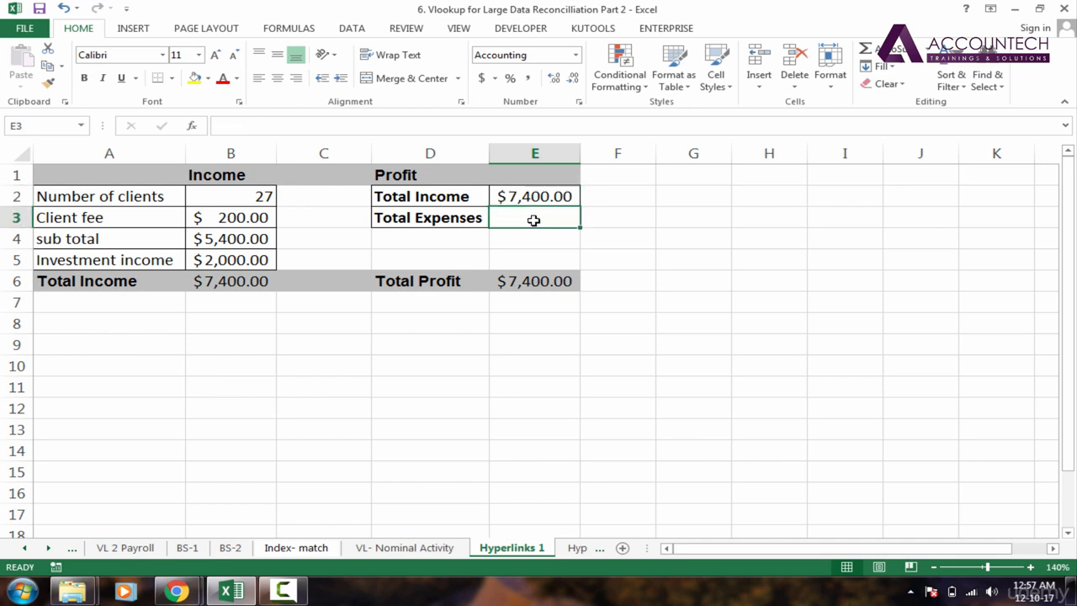
pyautogui.write('4,9')
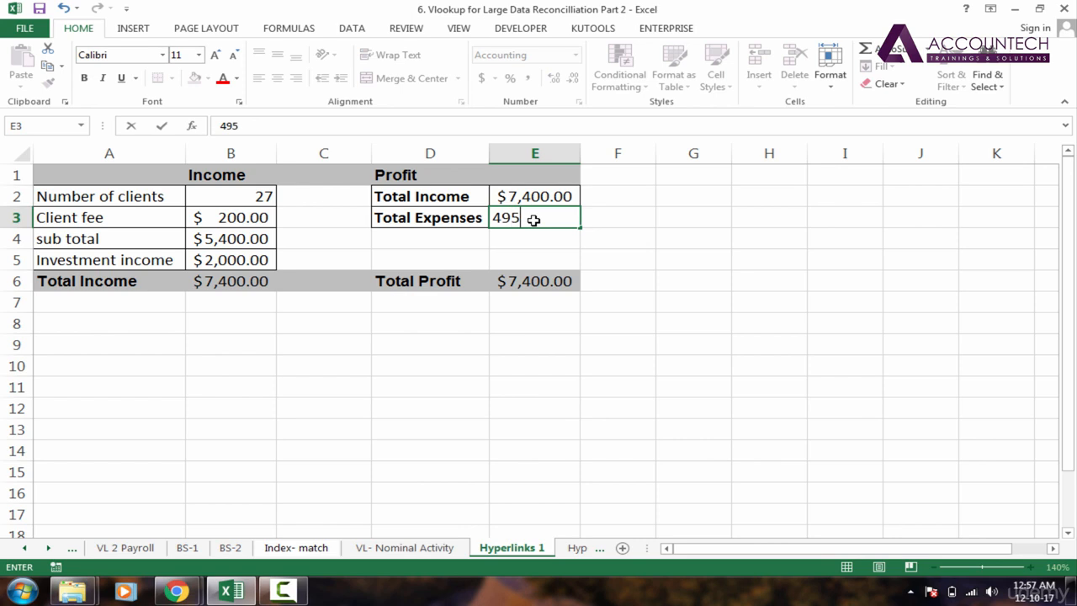
pyautogui.write('50')
pyautogui.press('Return')
# Step: Review the Total Expenses and Total Income cells, then examine the Expenses table on the Hyperlink Data sheet
pyautogui.click(471, 235)
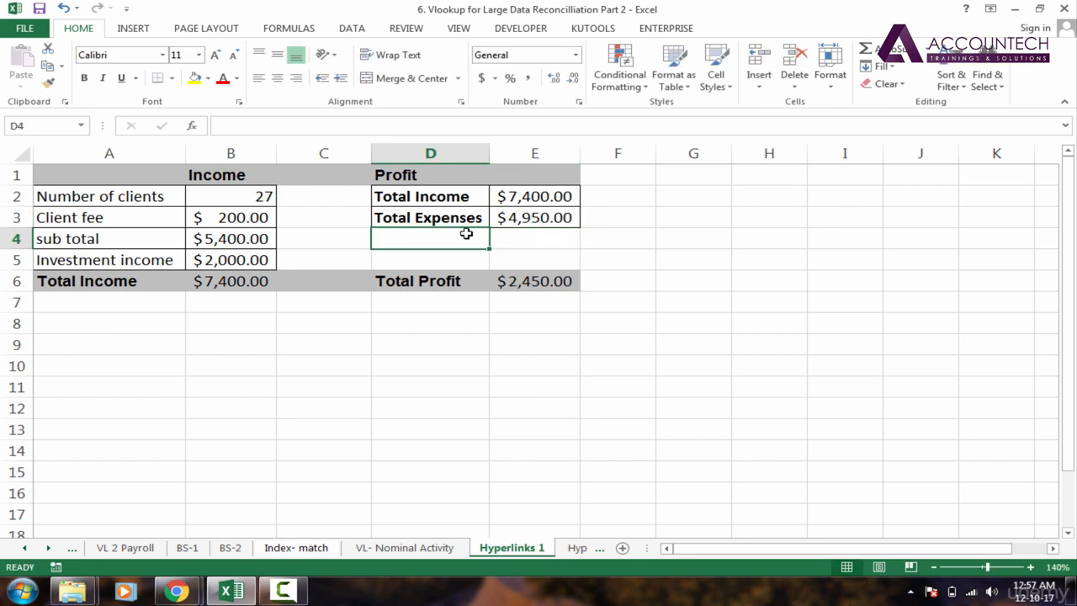
pyautogui.click(457, 219)
pyautogui.click(529, 219)
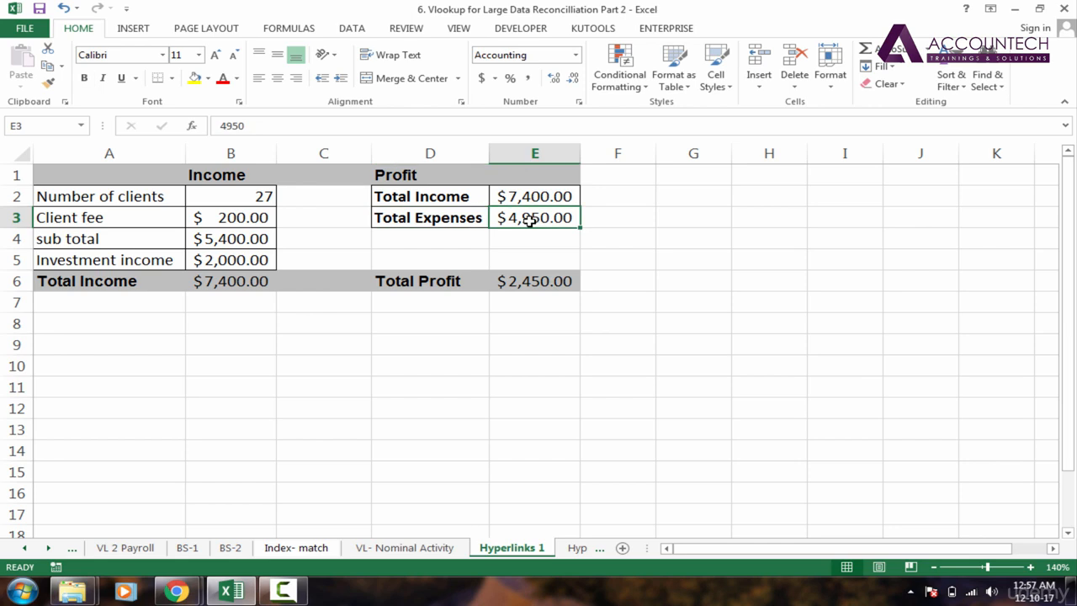
pyautogui.moveTo(464, 218); pyautogui.dragTo(533, 217)
pyautogui.click(458, 196)
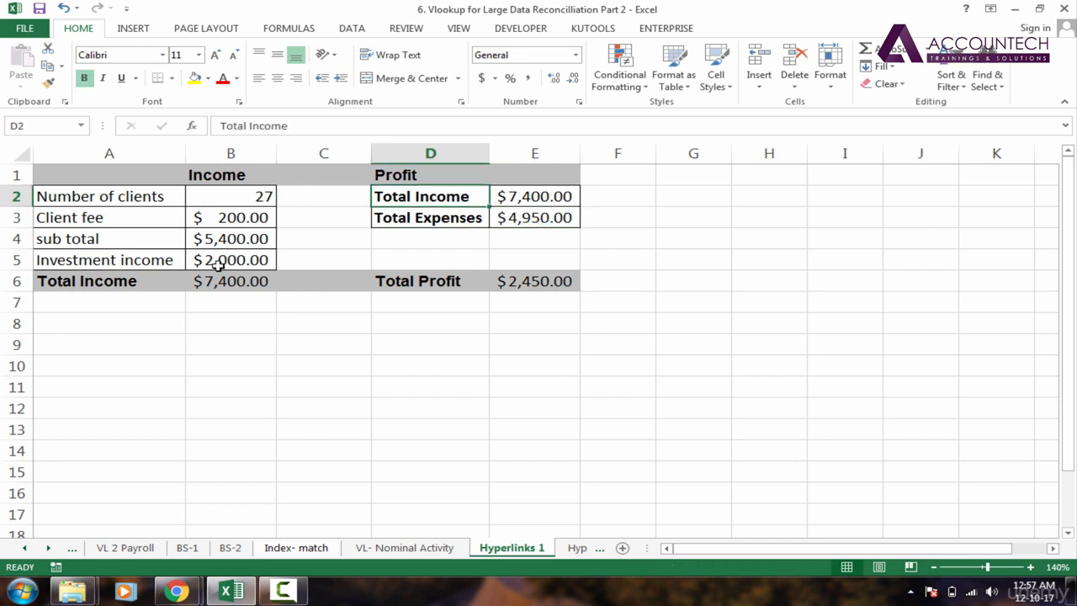
pyautogui.click(228, 274)
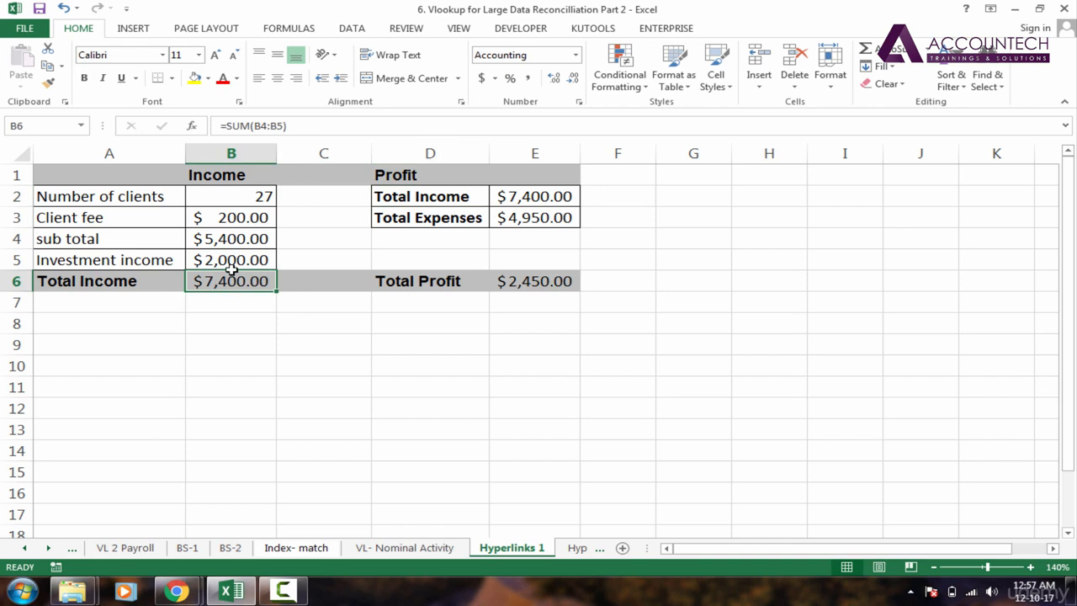
pyautogui.click(576, 547)
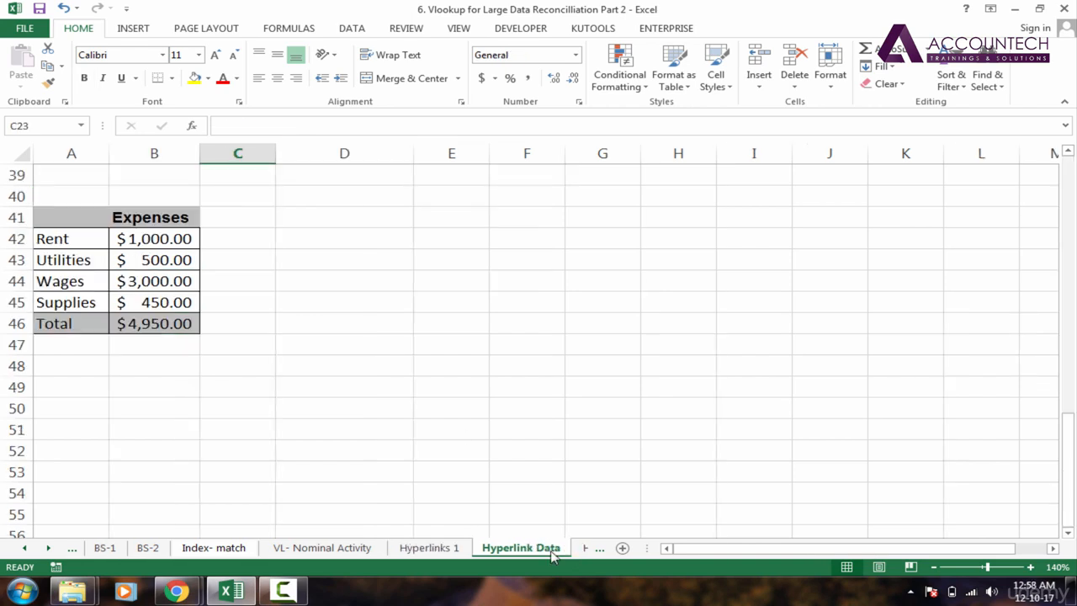
pyautogui.click(375, 350)
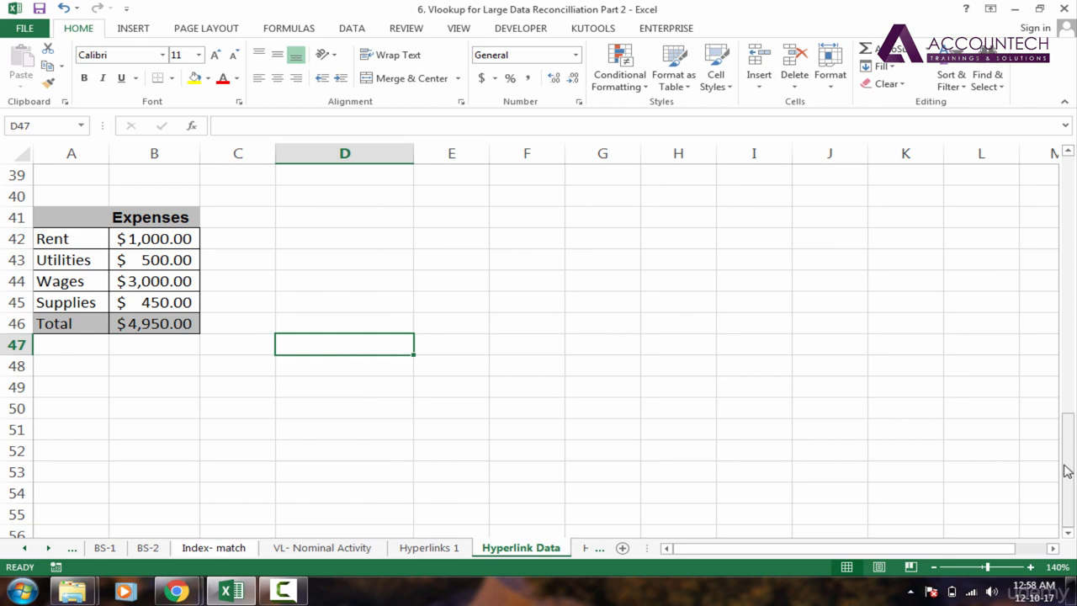
pyautogui.moveTo(1064, 416); pyautogui.dragTo(1047, 194)
# Step: On the Hyperlinks 1 sheet, hyperlink the Total Expenses cells D3:E3 to cell A1 of the Hyperlink Data sheet in this document
pyautogui.click(425, 548)
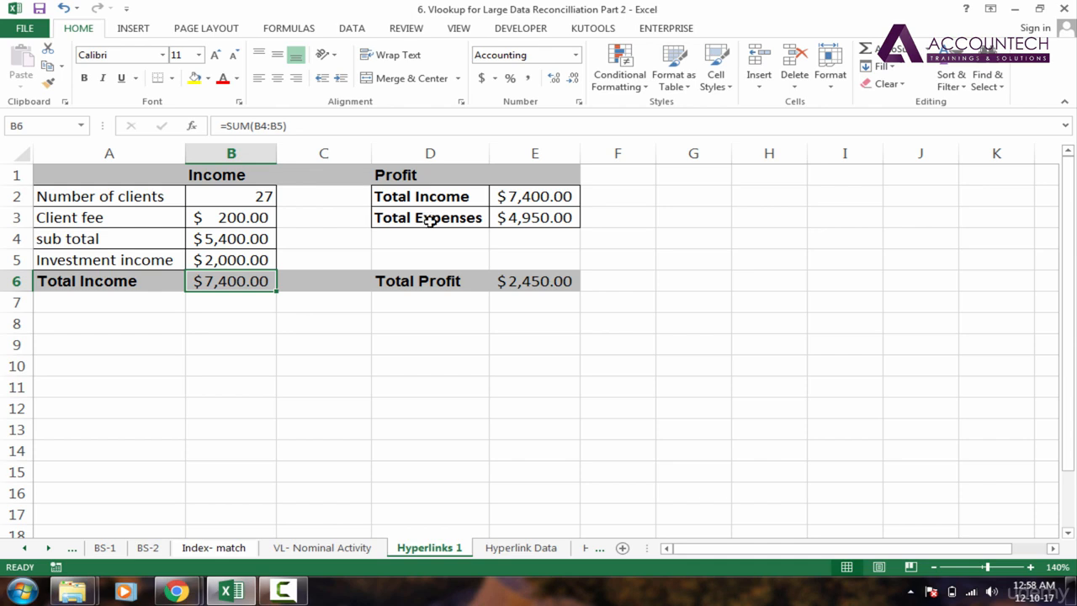
pyautogui.moveTo(433, 217); pyautogui.dragTo(521, 218)
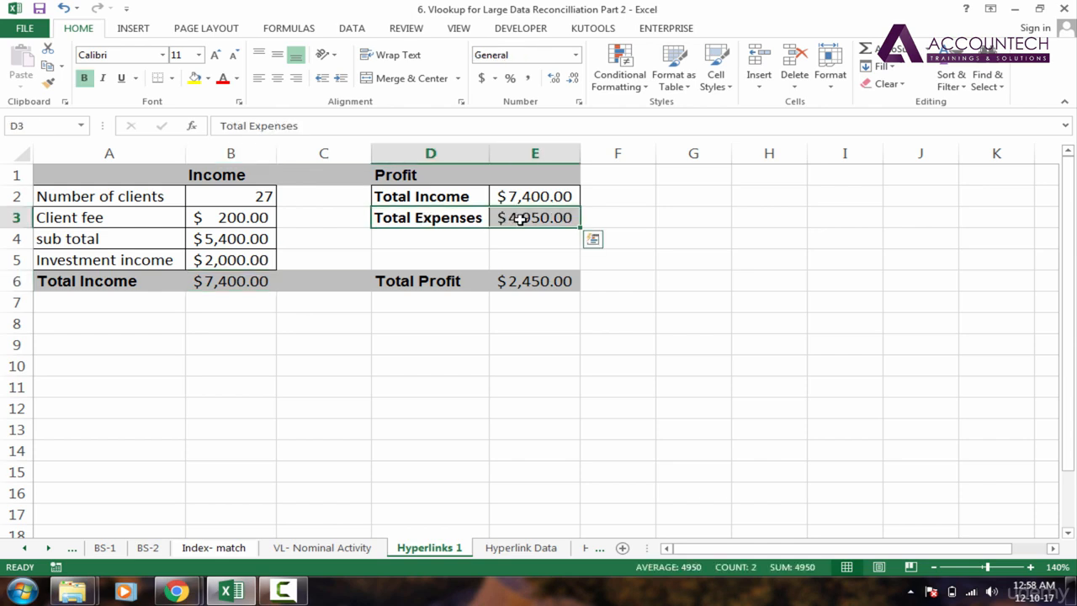
pyautogui.moveTo(426, 220); pyautogui.dragTo(559, 217)
pyautogui.moveTo(445, 216); pyautogui.dragTo(516, 217)
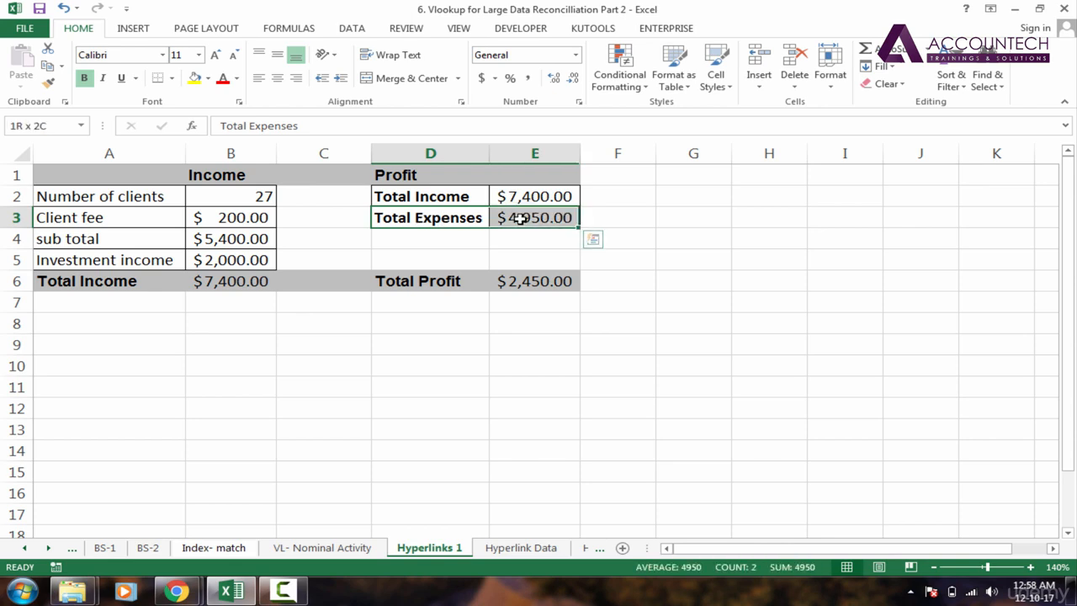
pyautogui.rightClick(521, 219)
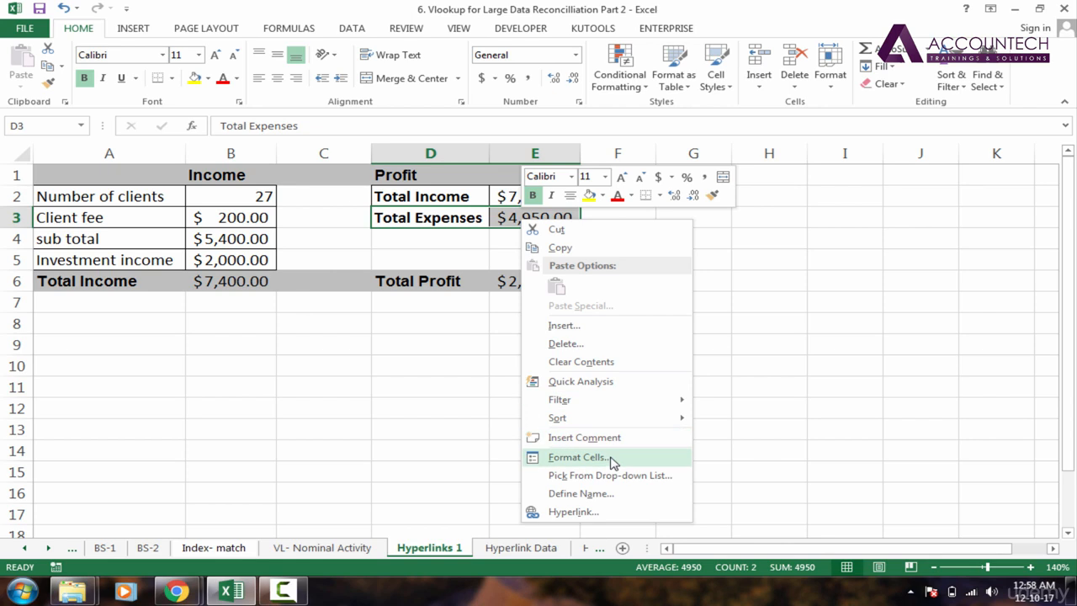
pyautogui.click(607, 513)
pyautogui.moveTo(665, 315); pyautogui.dragTo(730, 171)
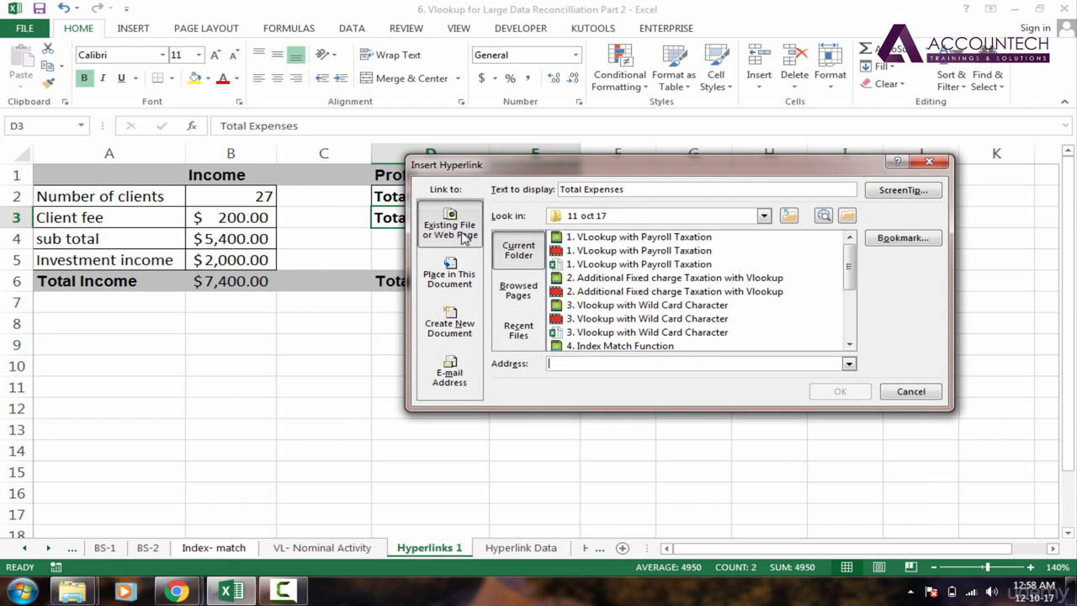
pyautogui.click(444, 286)
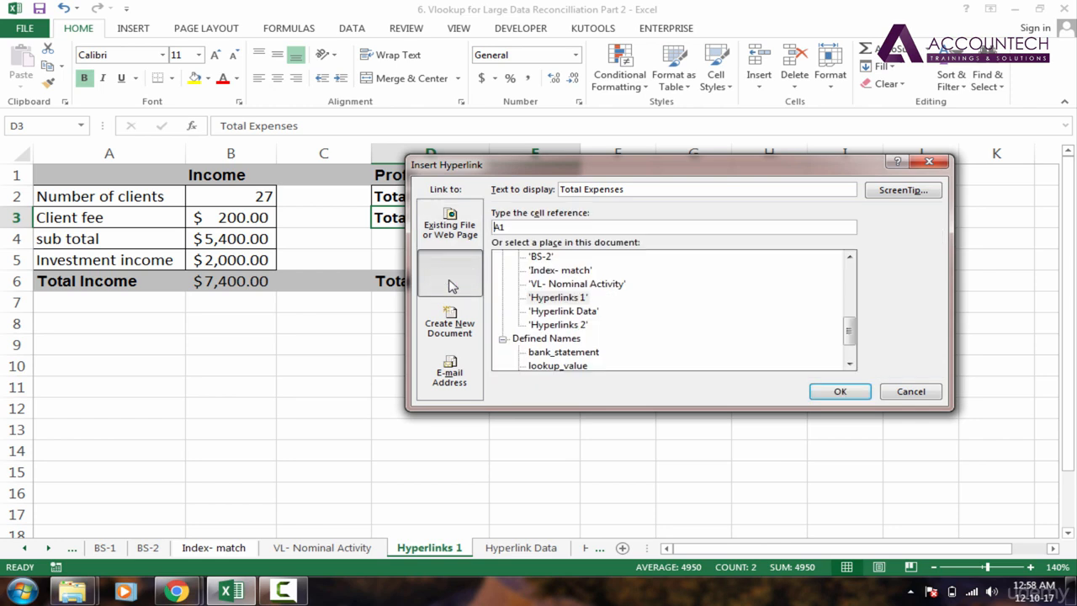
pyautogui.click(580, 312)
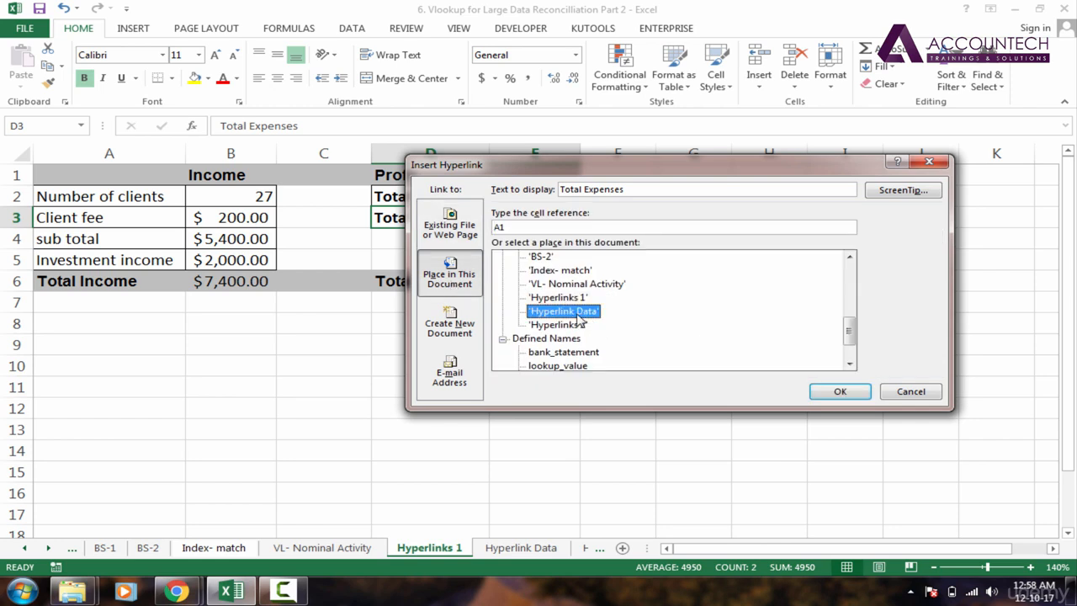
pyautogui.click(841, 392)
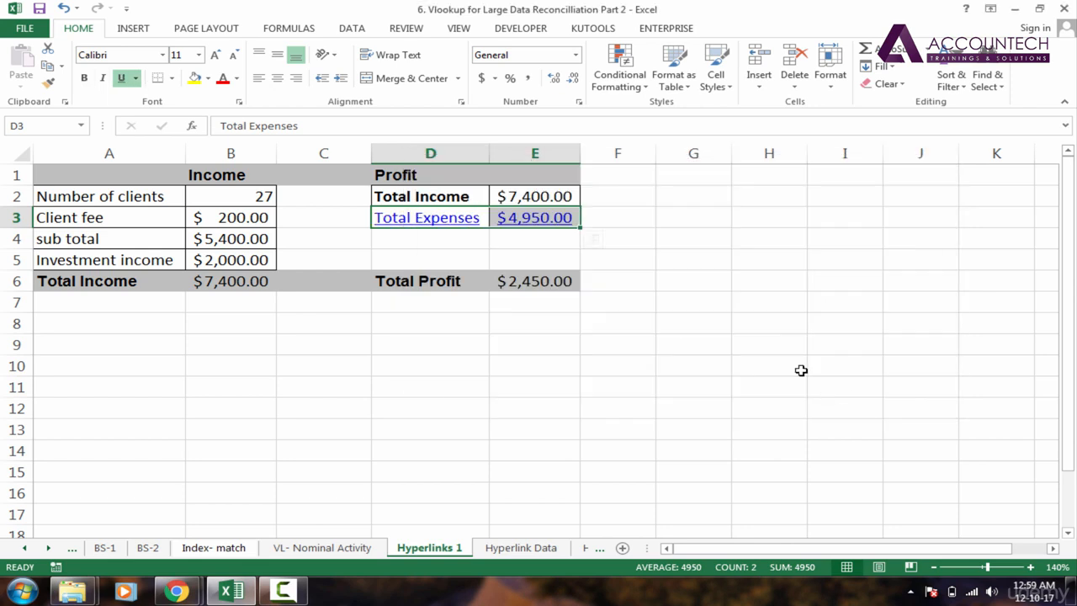
# Step: Undo the Total Expenses hyperlink, then link cells D3:E3 again to cell A1 of the Hyperlink Data sheet in this document
pyautogui.hotkey('ctrl', 'z')
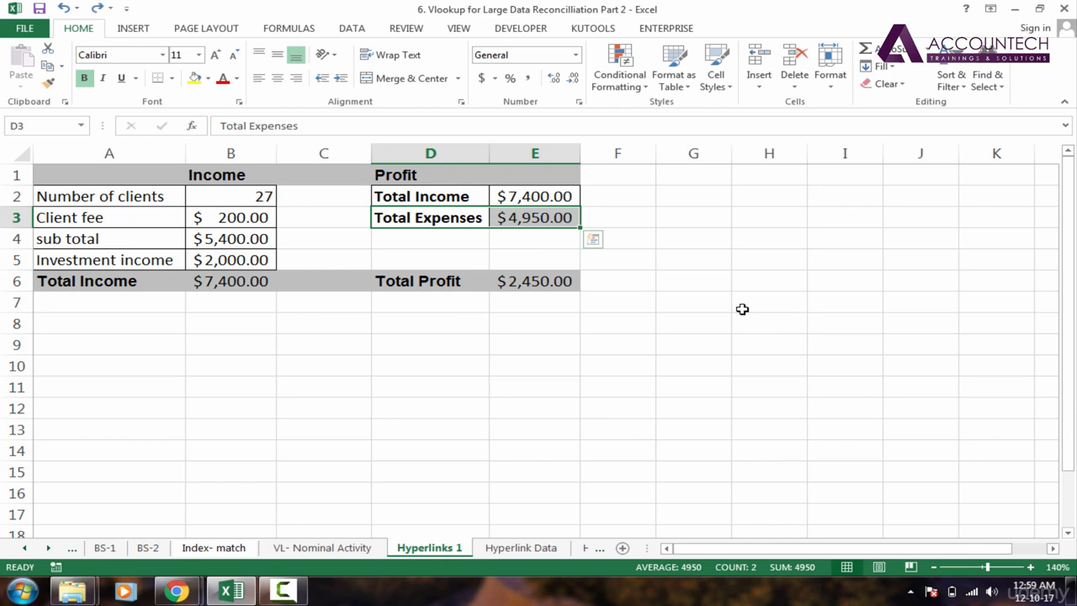
pyautogui.click(409, 219)
pyautogui.moveTo(486, 218); pyautogui.dragTo(524, 217)
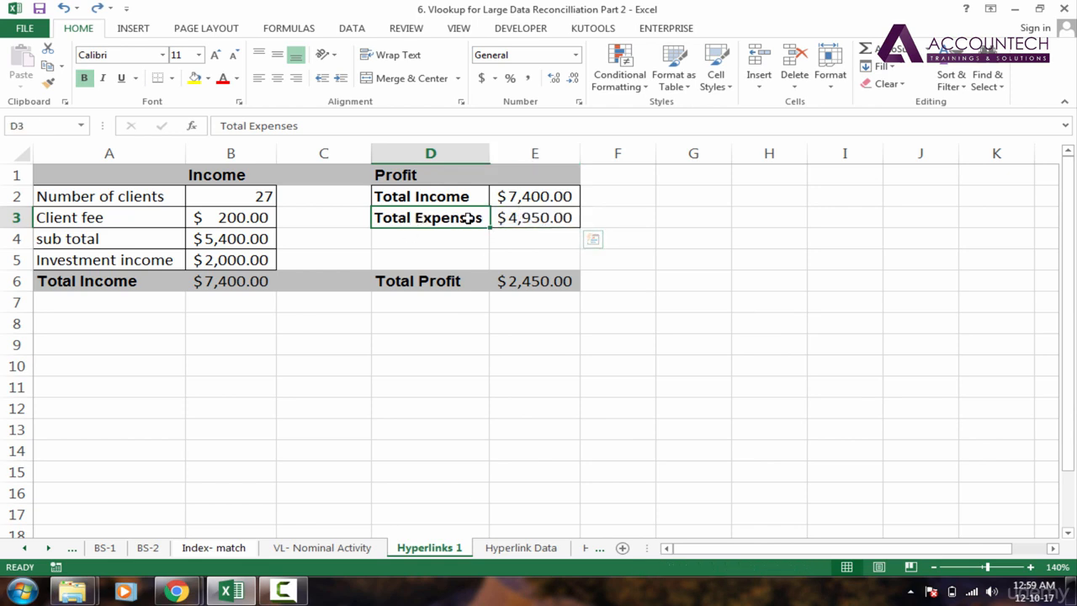
pyautogui.rightClick(518, 218)
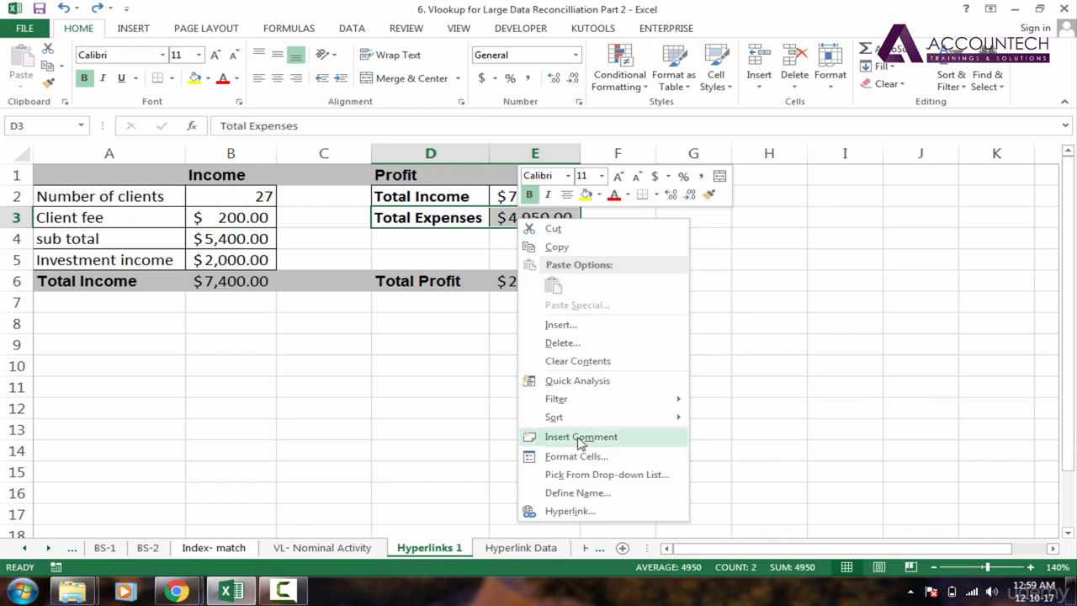
pyautogui.click(569, 510)
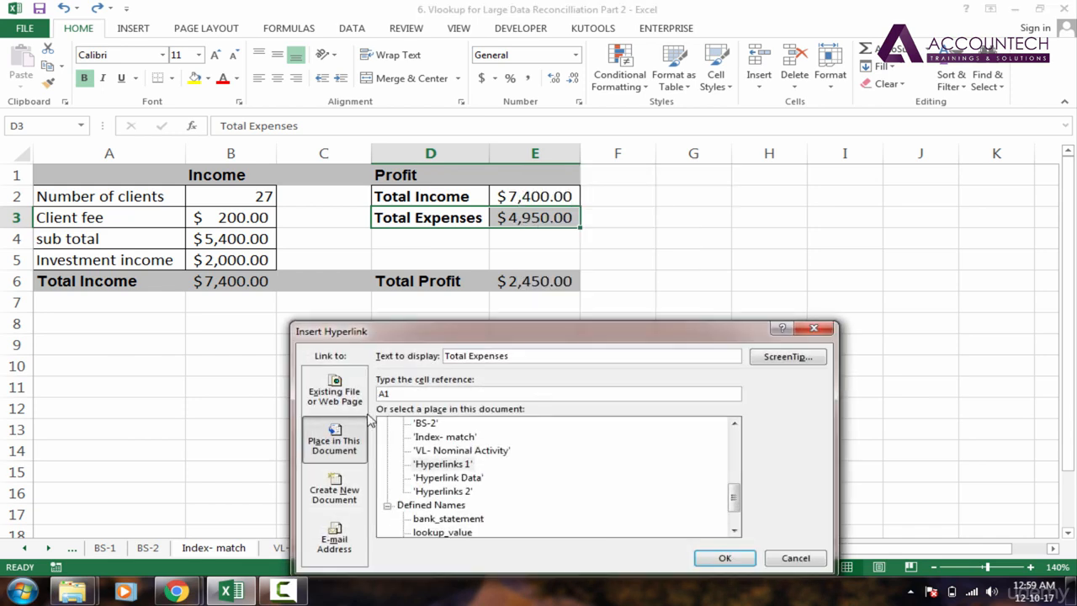
pyautogui.click(454, 478)
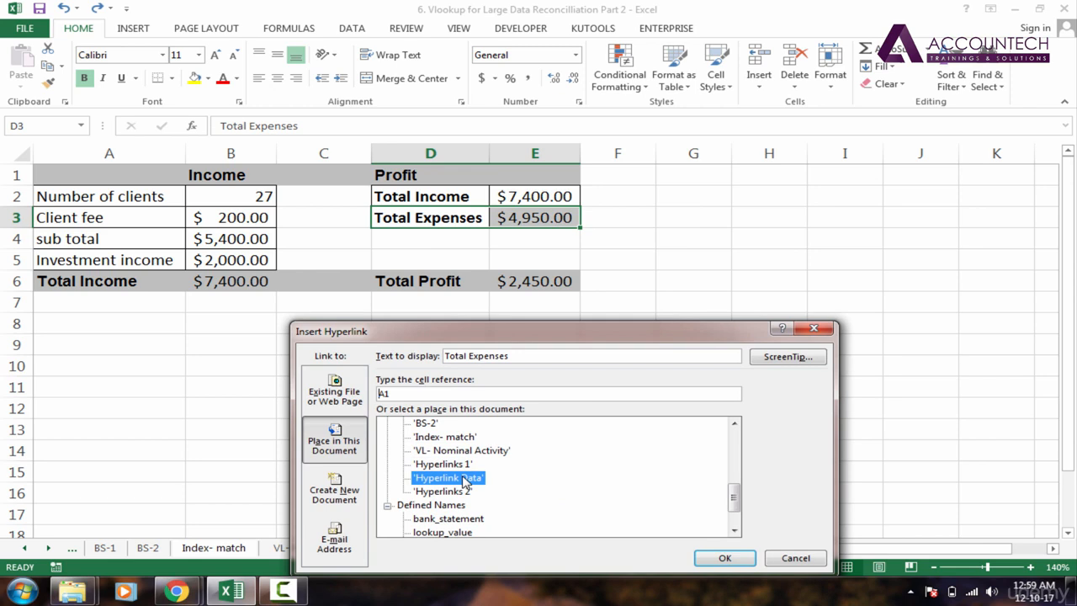
pyautogui.click(723, 559)
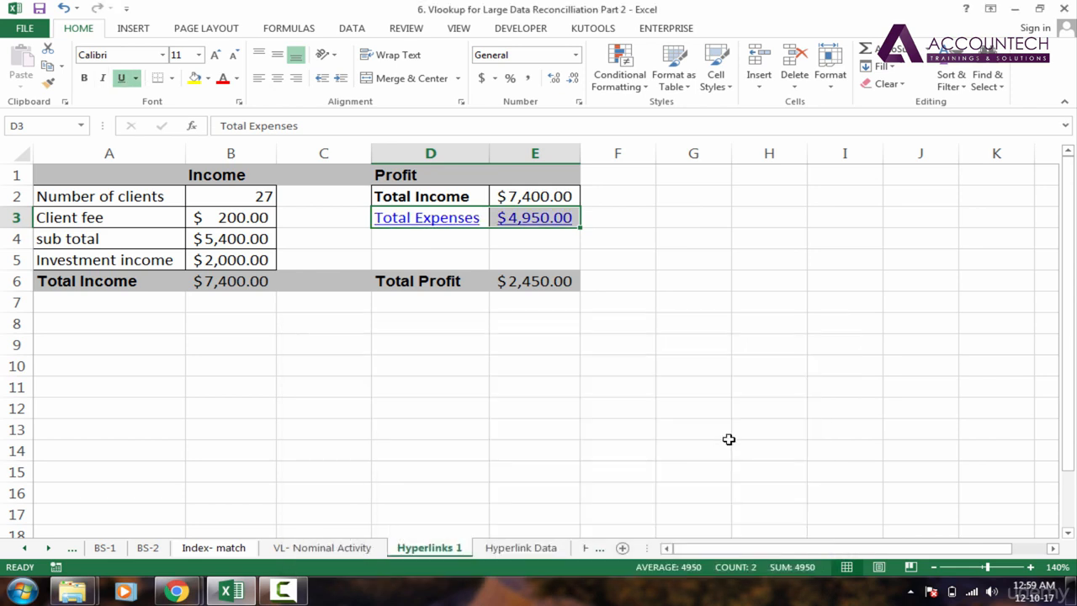
# Step: Follow the link on the Total Expenses amount in E3 and examine the destination area of the Hyperlink Data sheet
pyautogui.click(729, 438)
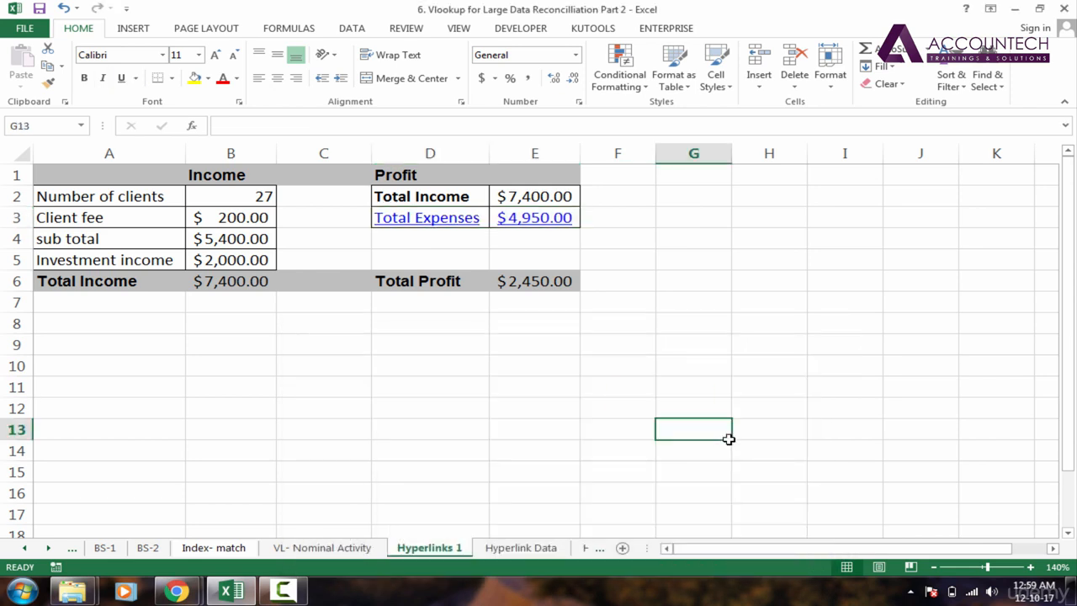
pyautogui.click(543, 231)
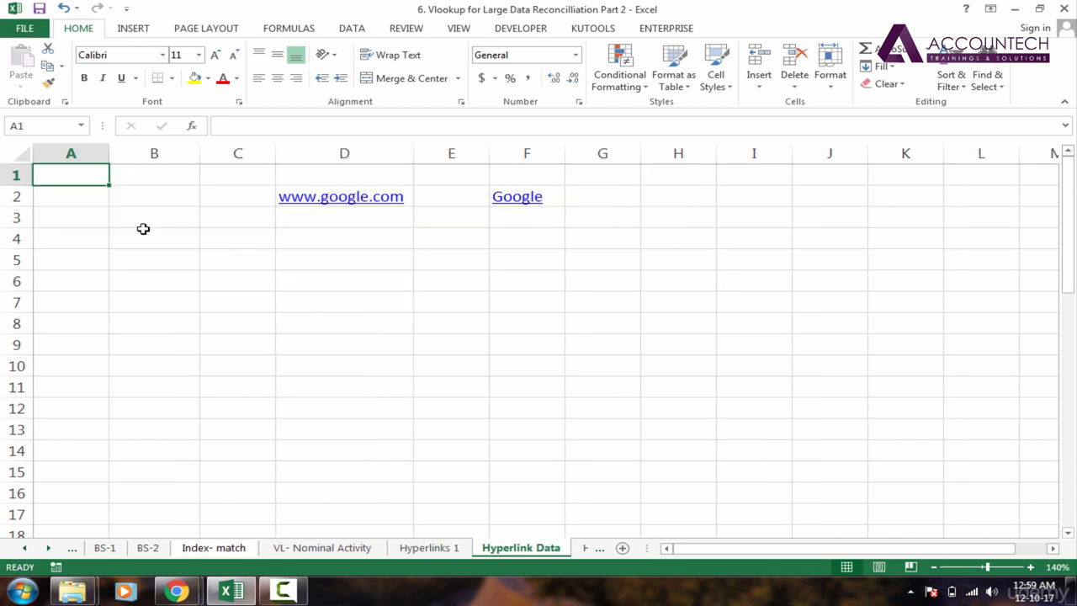
pyautogui.click(76, 217)
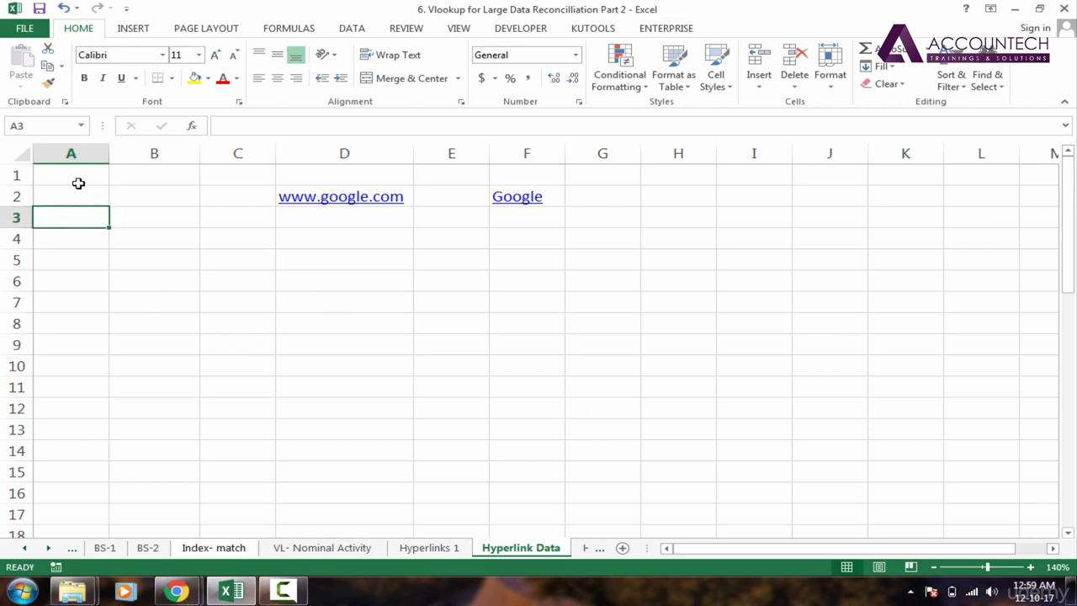
pyautogui.moveTo(78, 182); pyautogui.dragTo(279, 288)
pyautogui.click(240, 321)
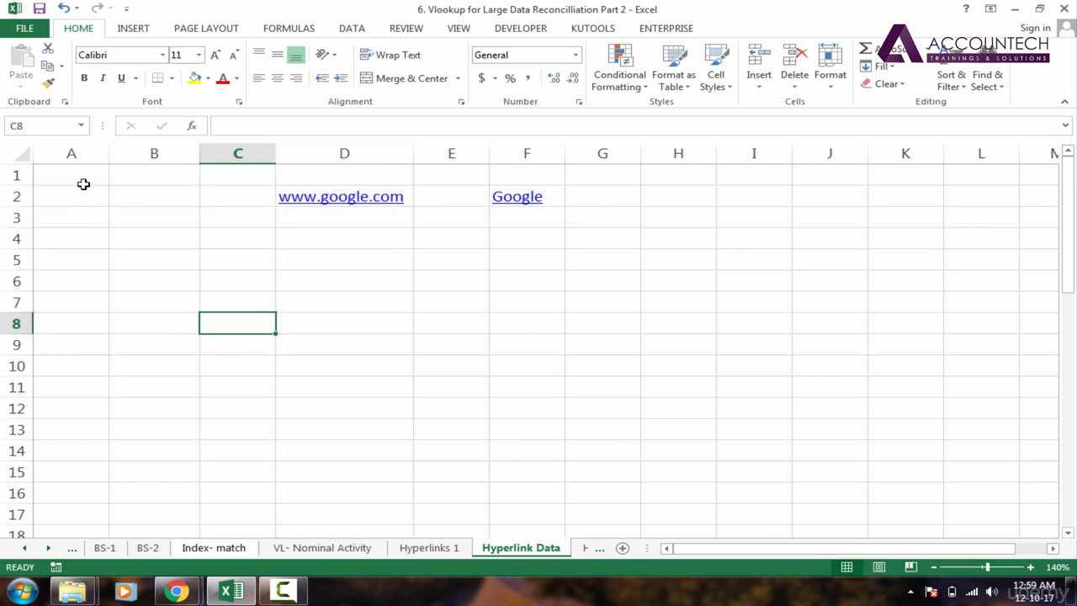
pyautogui.moveTo(83, 184); pyautogui.dragTo(243, 322)
pyautogui.click(433, 239)
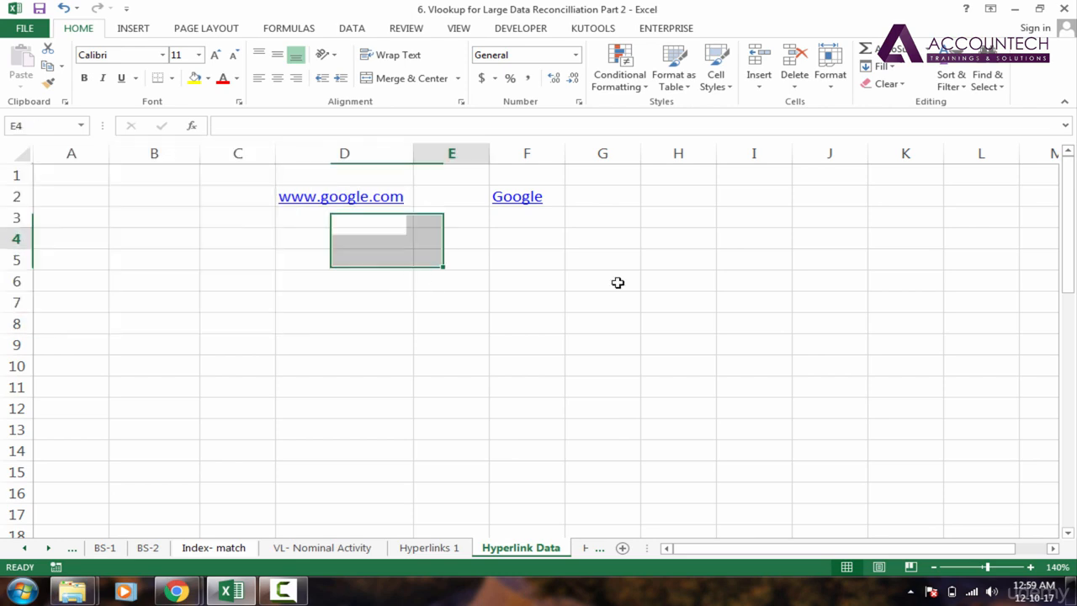
pyautogui.moveTo(617, 283); pyautogui.dragTo(617, 282)
# Step: Look further down the Hyperlink Data sheet for the Expenses table and go to its first cell, A41
pyautogui.moveTo(79, 384); pyautogui.dragTo(216, 420)
pyautogui.press('Down')
pyautogui.press('Down')
pyautogui.press('Down')
pyautogui.press('Down')
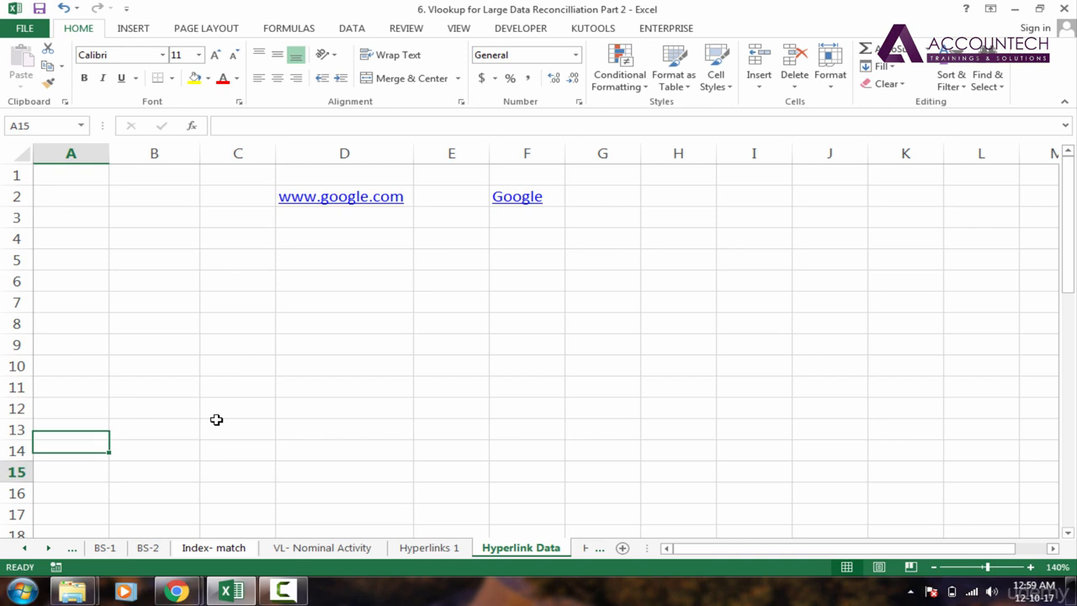
pyautogui.press('Down')
pyautogui.press('Down')
pyautogui.press('Down')
pyautogui.press('Down')
pyautogui.press('Down')
pyautogui.press('Down')
pyautogui.press('Down')
pyautogui.press('Down')
pyautogui.press('Down')
pyautogui.press('Down')
pyautogui.press('Down')
pyautogui.press('Down')
pyautogui.press('Down')
pyautogui.press('Down')
pyautogui.press('Down')
pyautogui.press('Down')
pyautogui.press('Down')
pyautogui.press('Down')
pyautogui.press('Down')
pyautogui.press('Down')
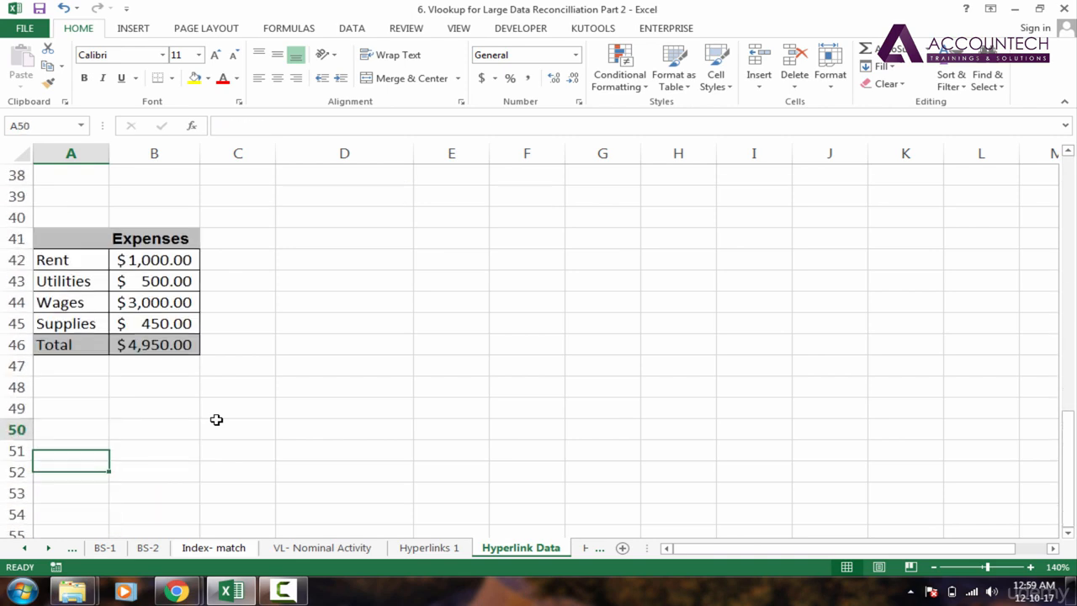
pyautogui.press('Up')
pyautogui.press('Up')
pyautogui.press('Up')
pyautogui.press('Up')
pyautogui.press('Up')
pyautogui.press('Up')
pyautogui.press('Up')
pyautogui.press('Up')
pyautogui.press('Up')
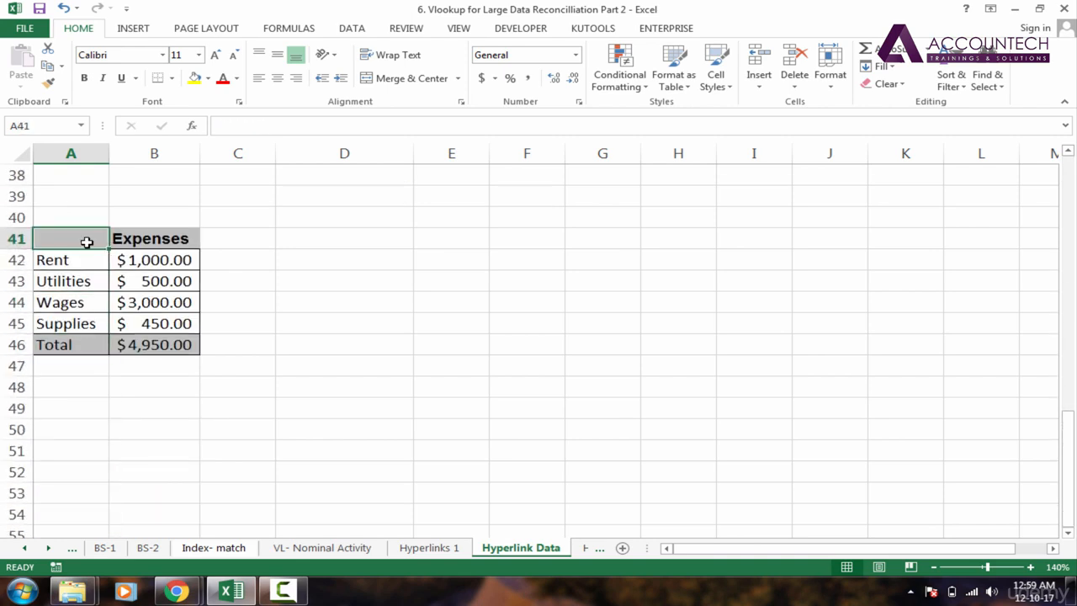
# Step: Define the name expenses for the whole Expenses table, A41:B46, on the Hyperlink Data sheet
pyautogui.moveTo(87, 242); pyautogui.dragTo(193, 361)
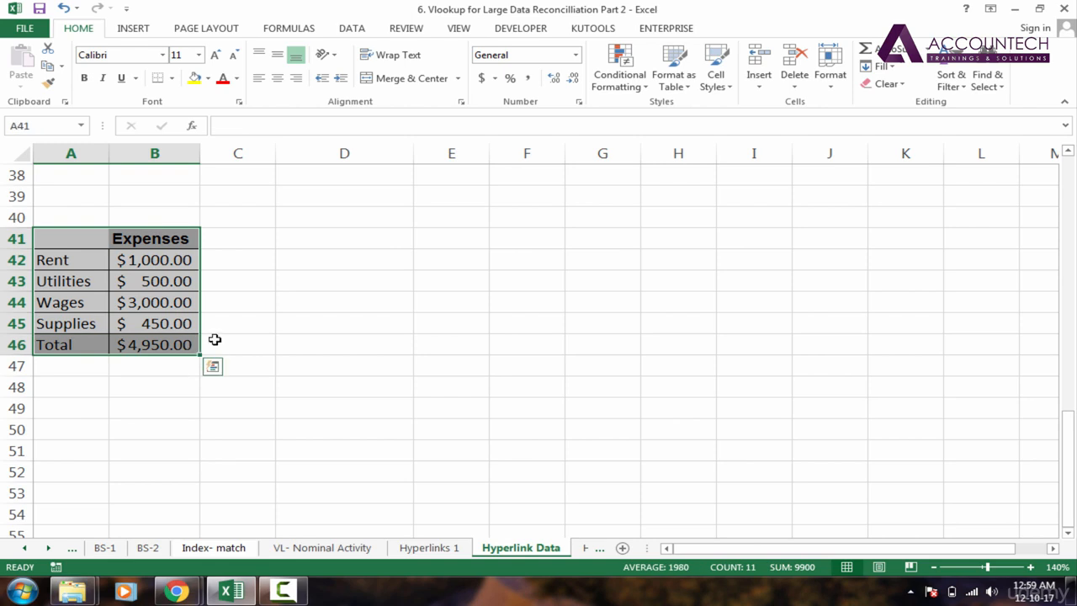
pyautogui.moveTo(58, 236); pyautogui.dragTo(179, 350)
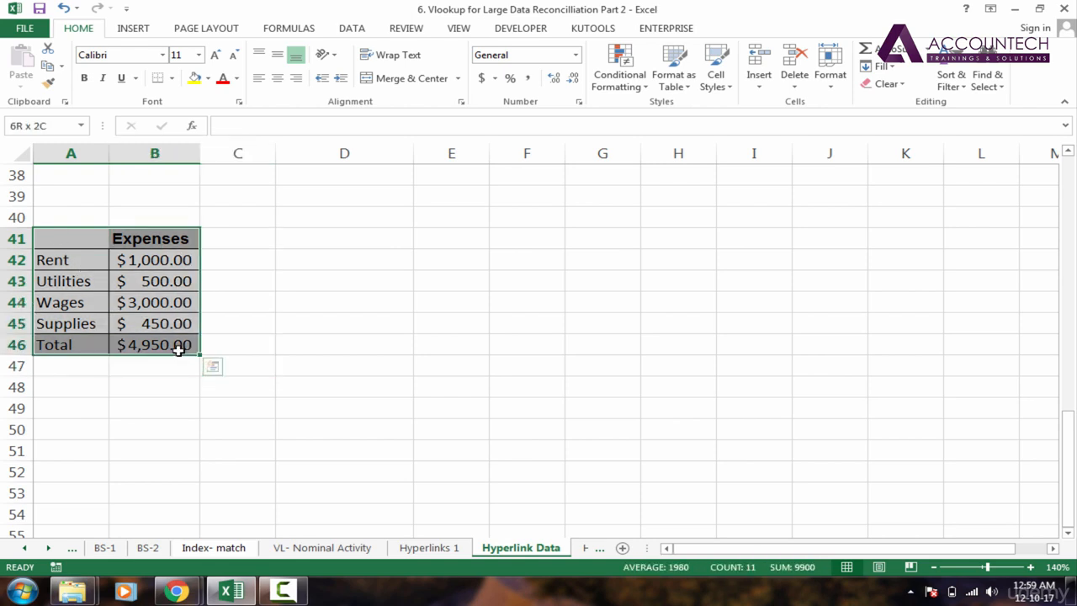
pyautogui.click(56, 127)
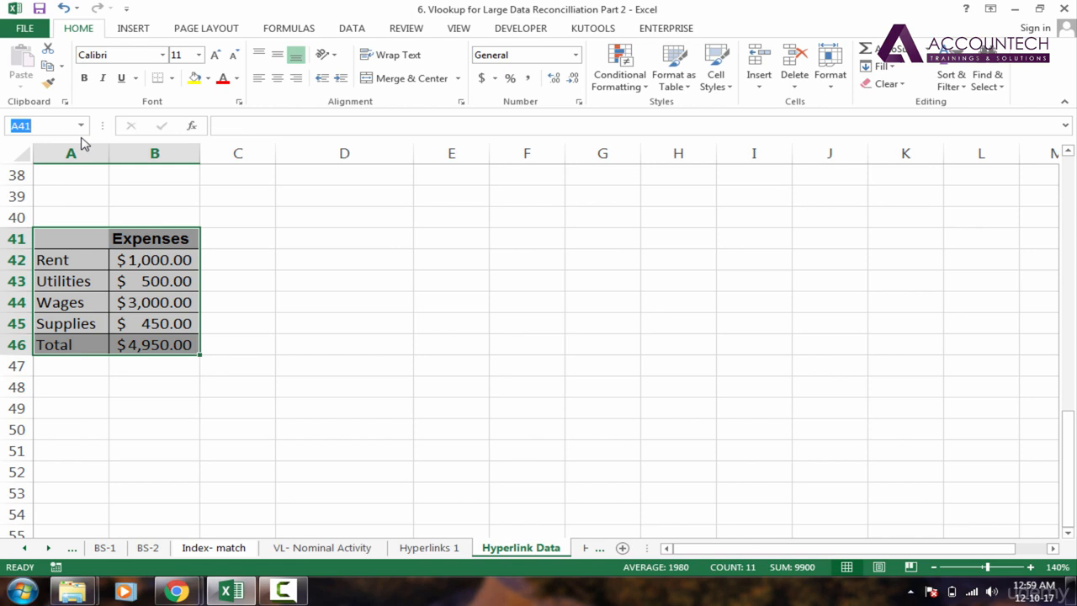
pyautogui.write('expenses')
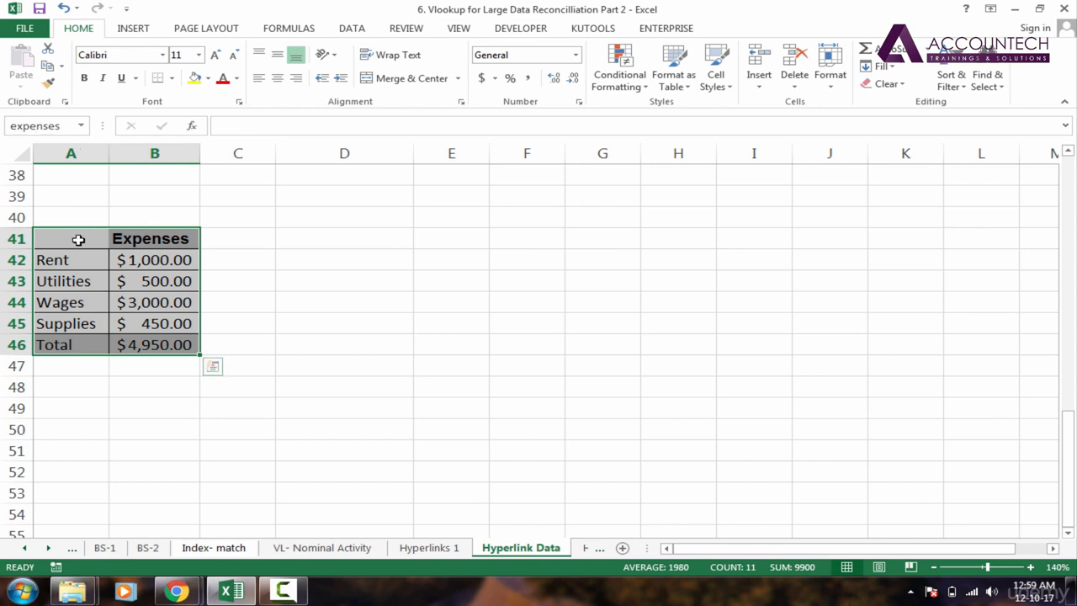
pyautogui.moveTo(79, 238); pyautogui.dragTo(186, 344)
pyautogui.click(88, 199)
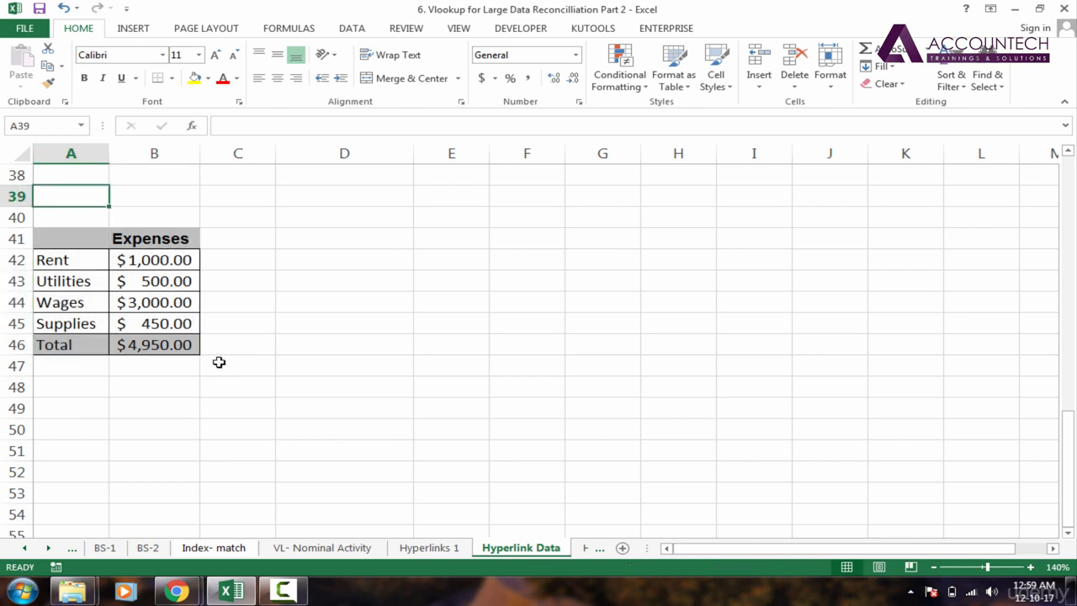
# Step: Check where the Total Expenses link in D3 on the Hyperlinks 1 sheet leads, then return to that sheet
pyautogui.click(433, 548)
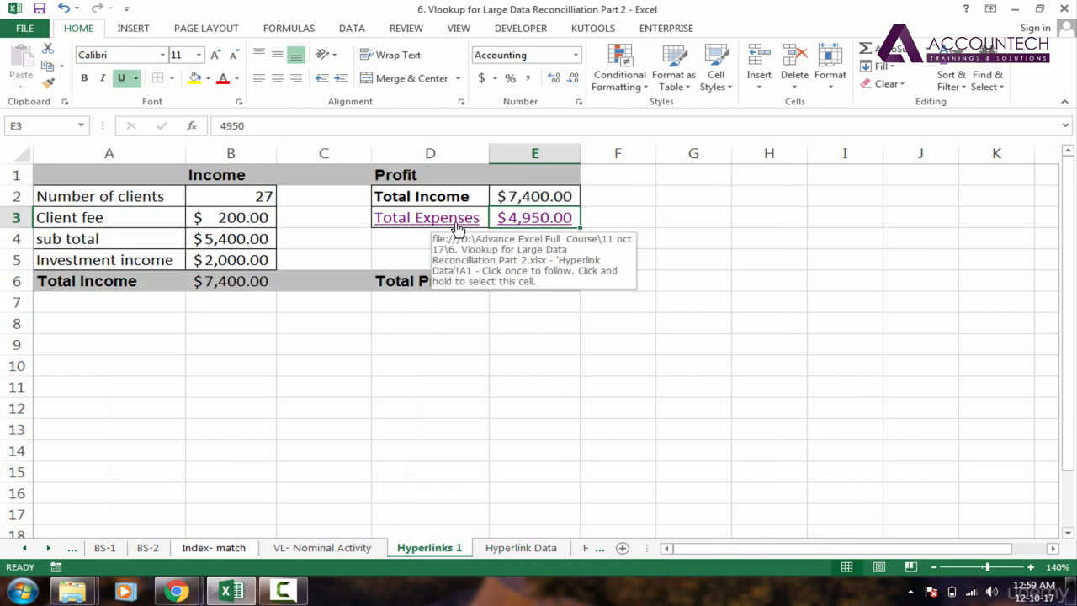
pyautogui.click(323, 239)
pyautogui.press('Right')
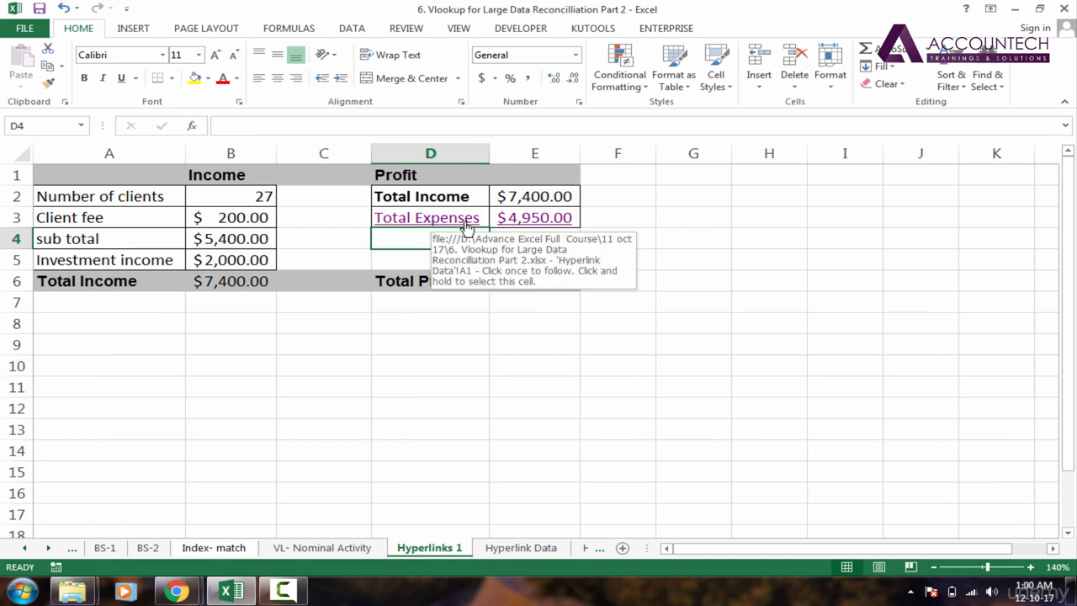
pyautogui.click(416, 217)
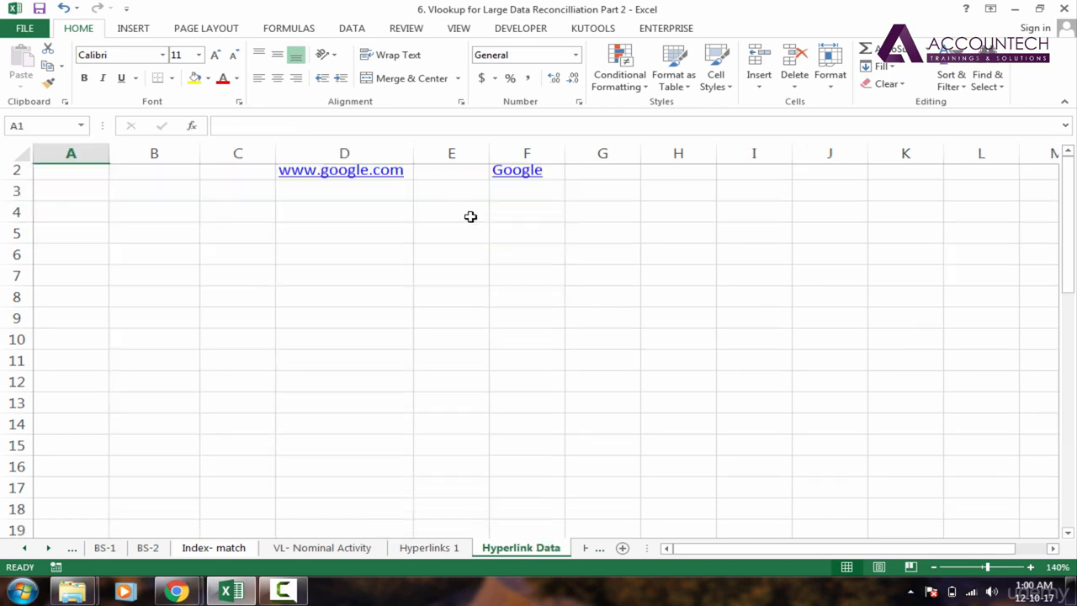
pyautogui.click(417, 547)
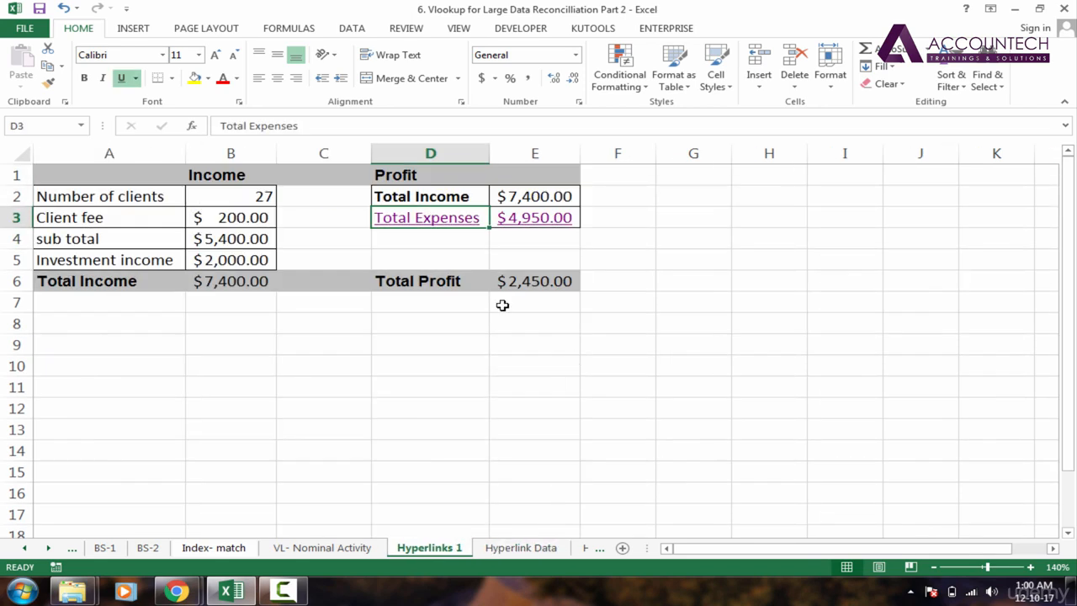
# Step: Remove the existing hyperlinks from the Total Expenses cells D3:E3
pyautogui.click(458, 244)
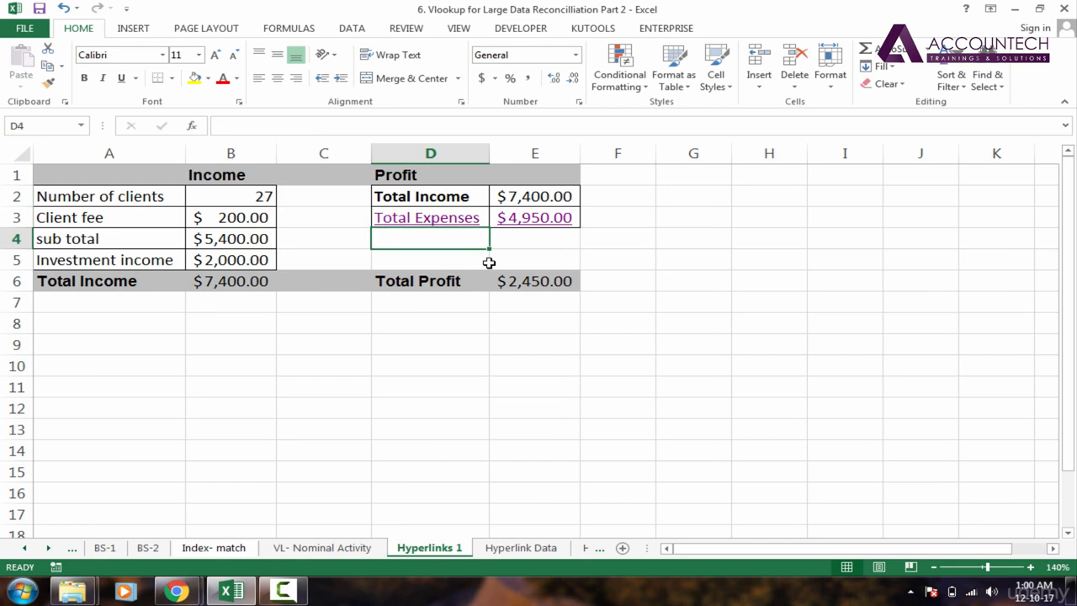
pyautogui.press('Up')
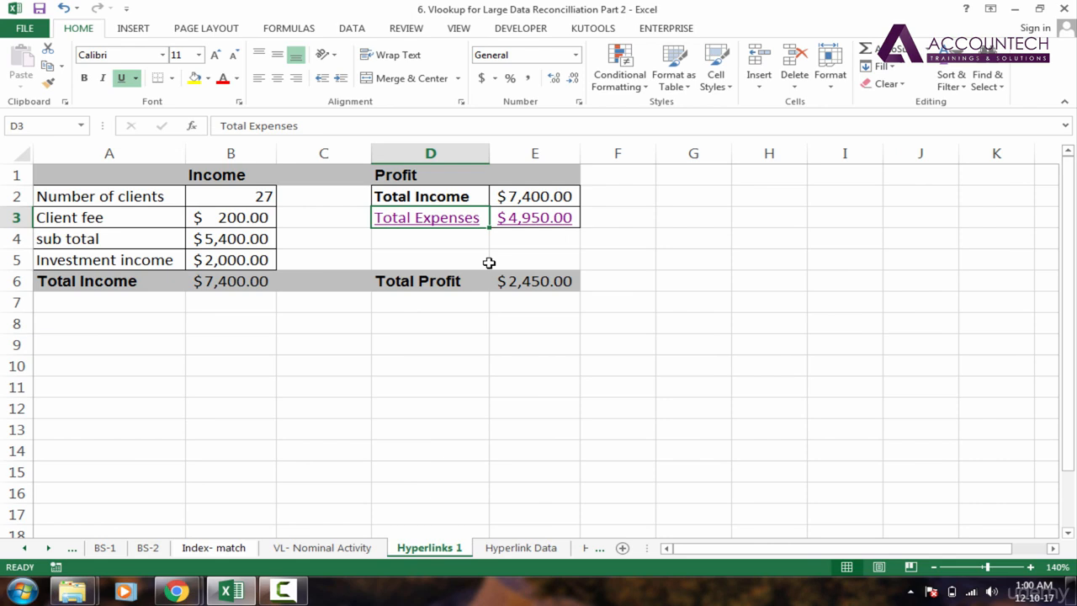
pyautogui.hotkey('shift', 'Right')
pyautogui.rightClick(460, 228)
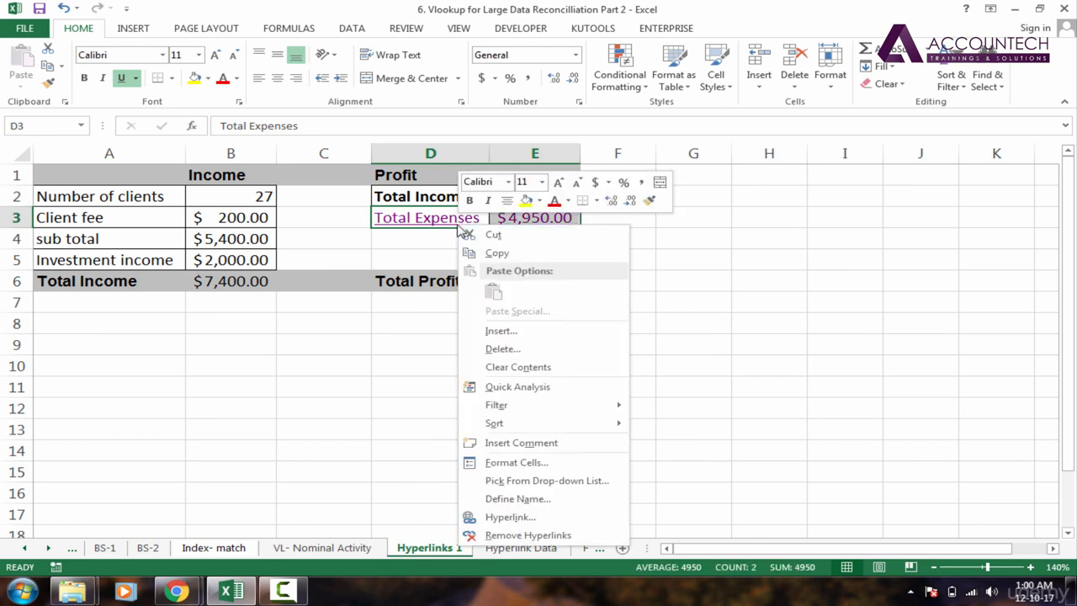
pyautogui.click(527, 535)
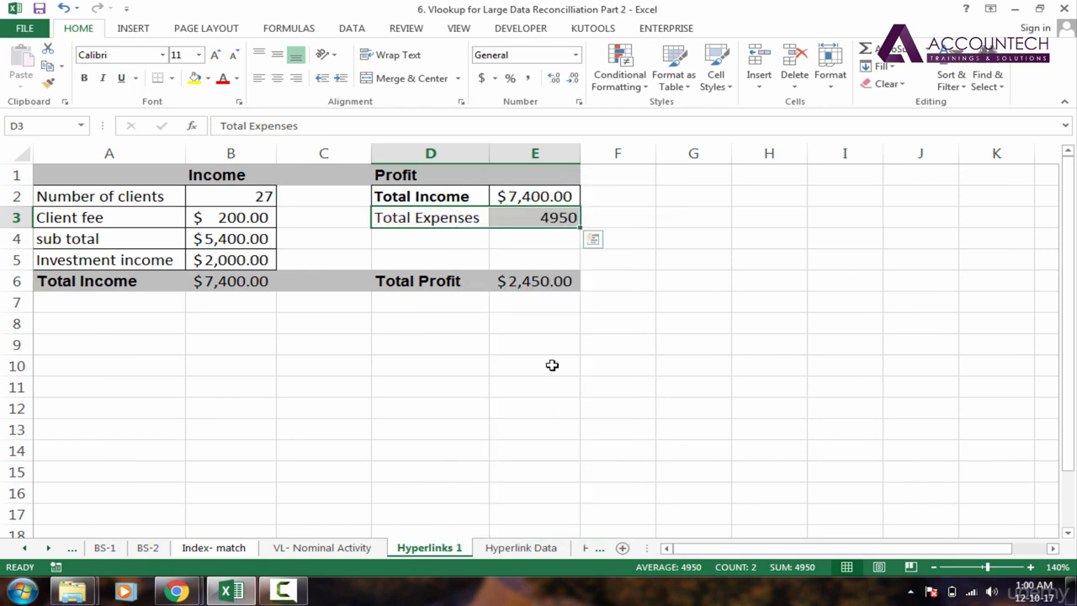
# Step: Hyperlink the Total Expenses cells D3:E3 to the defined name expenses in this document
pyautogui.rightClick(445, 219)
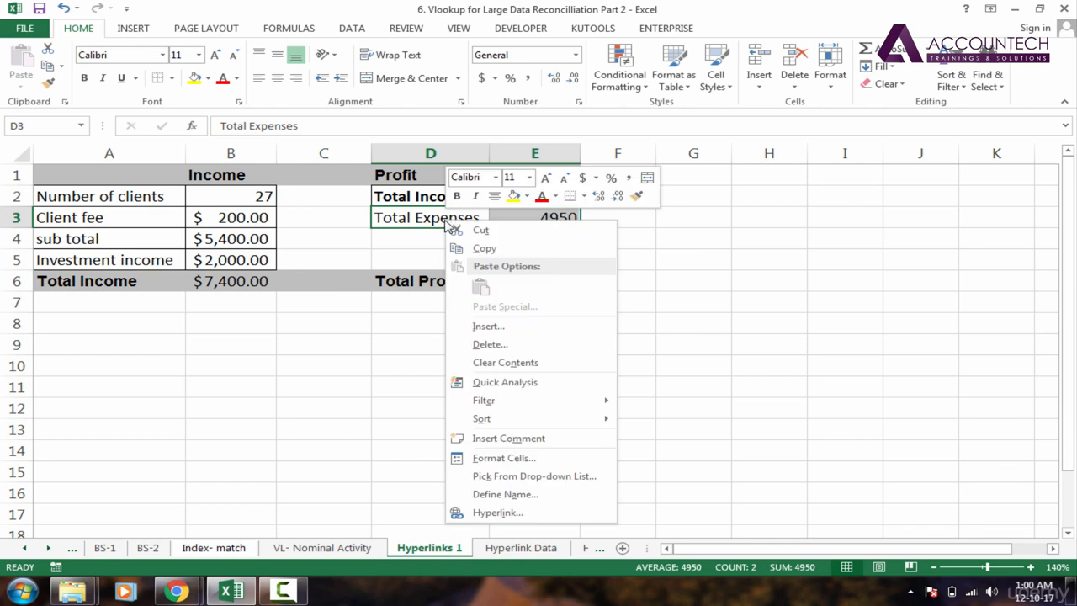
pyautogui.click(498, 513)
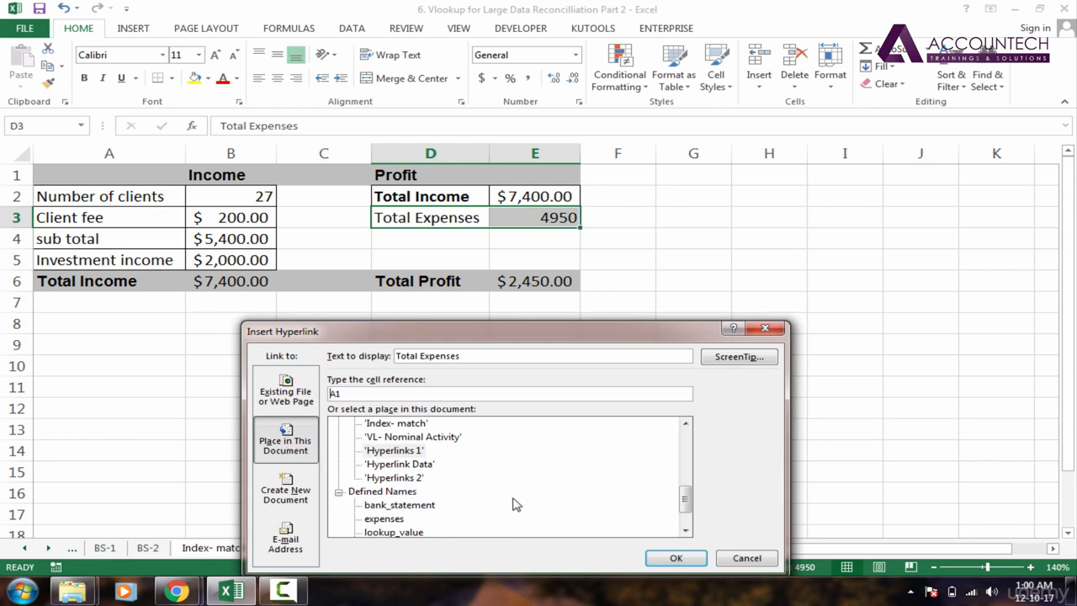
pyautogui.click(684, 530)
pyautogui.click(685, 529)
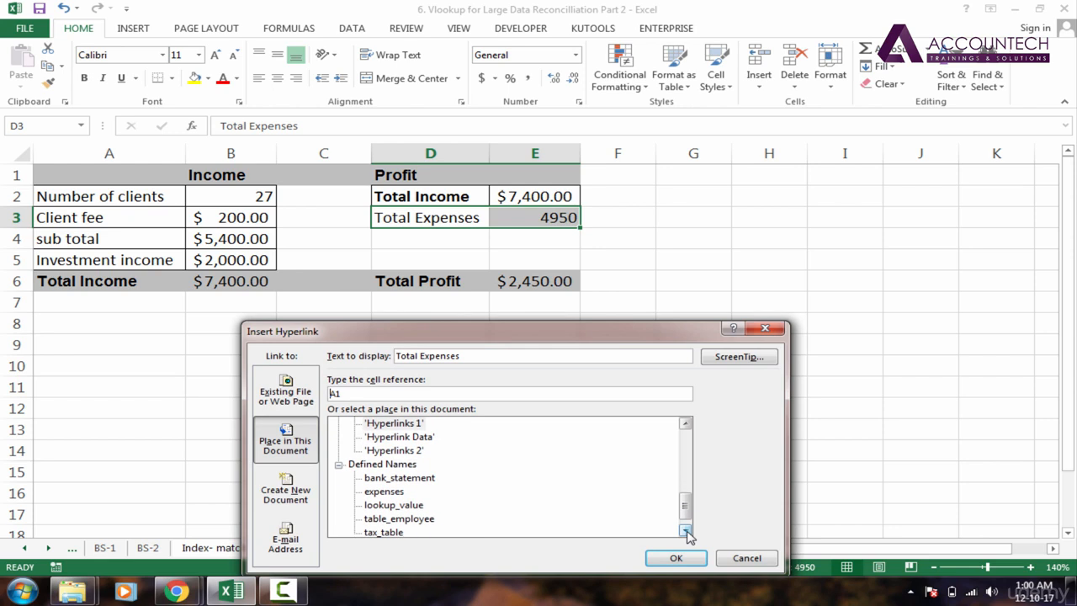
pyautogui.click(685, 530)
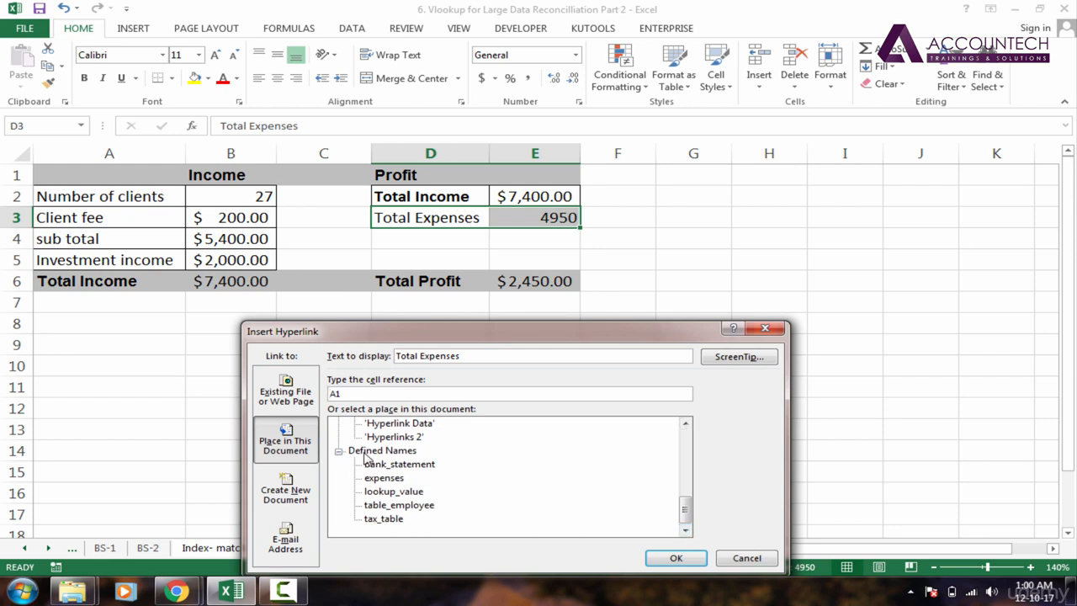
pyautogui.click(380, 479)
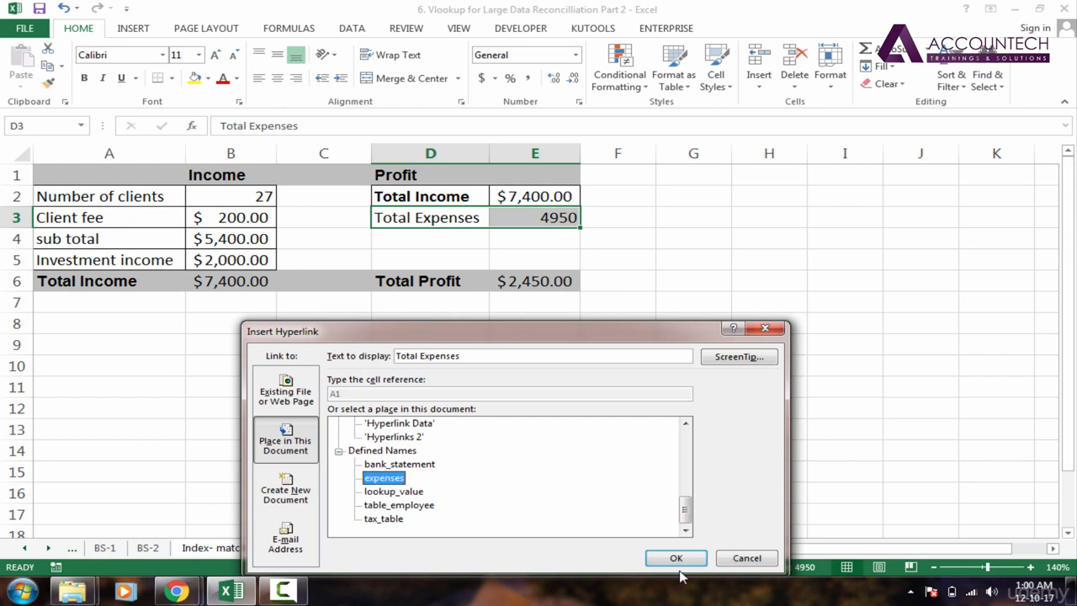
pyautogui.click(673, 558)
# Step: Test the new Total Expenses link by following it to the Expenses table on the Hyperlink Data sheet
pyautogui.click(672, 405)
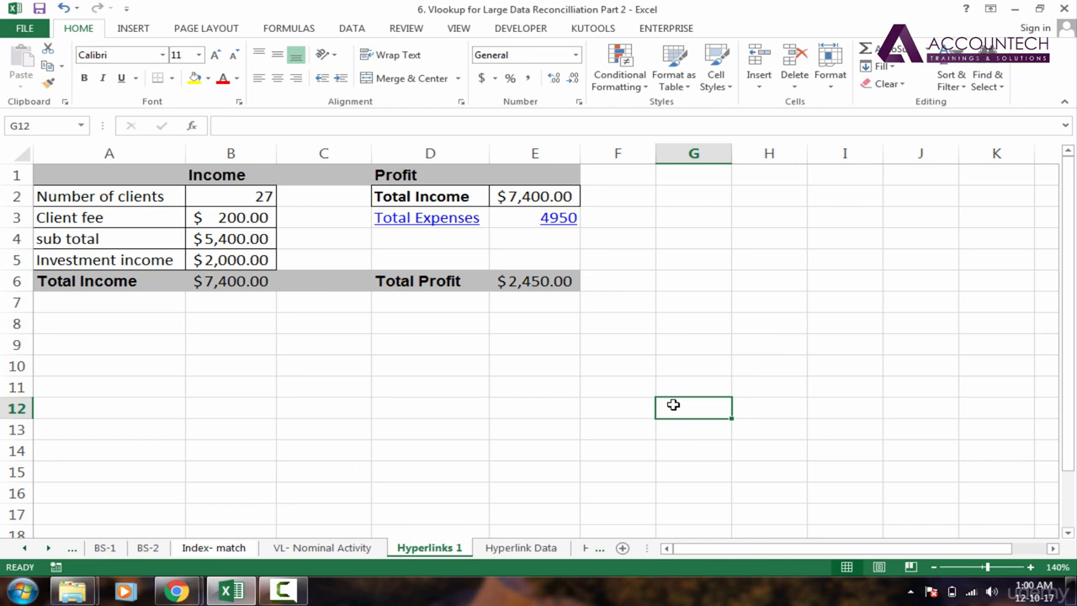
pyautogui.click(453, 225)
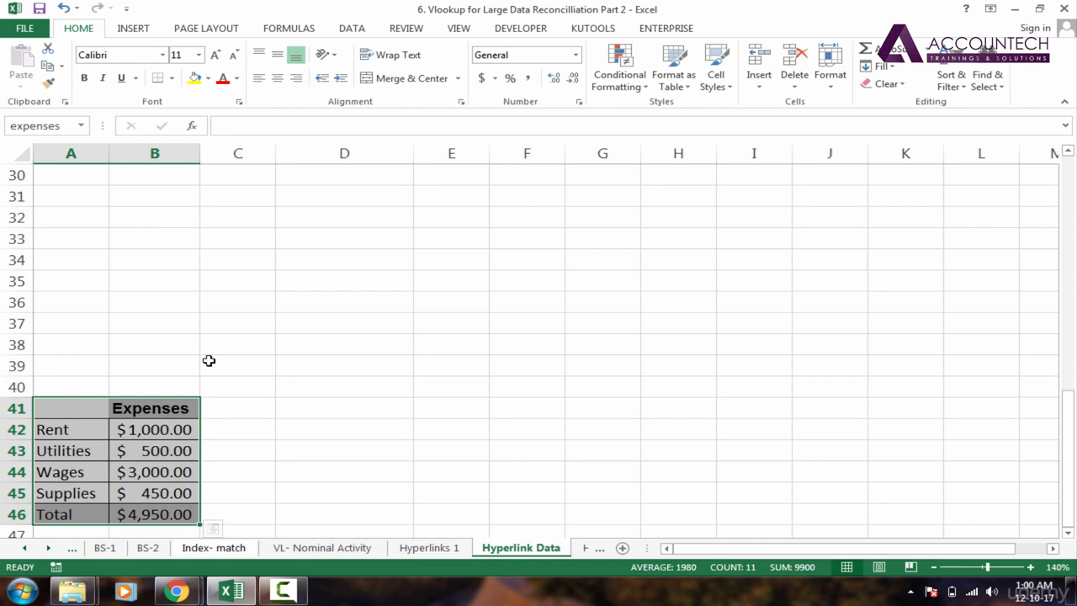
pyautogui.click(43, 410)
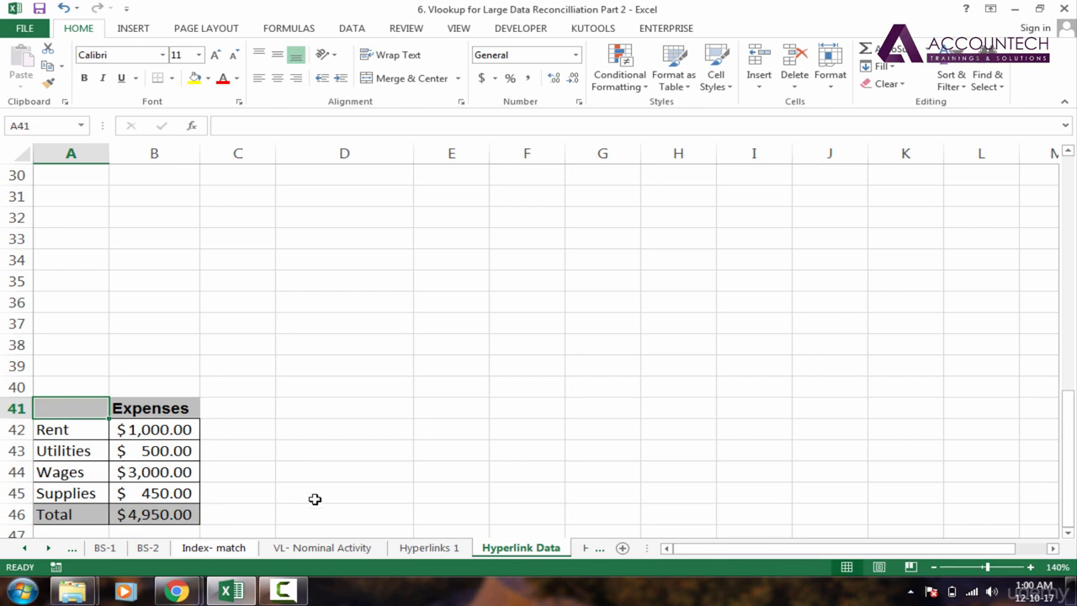
# Step: On the Hyperlinks 1 sheet, copy the formatting of the Total Income cells D2:E2 onto the Total Expenses cells D3:E3 with Format Painter
pyautogui.click(436, 549)
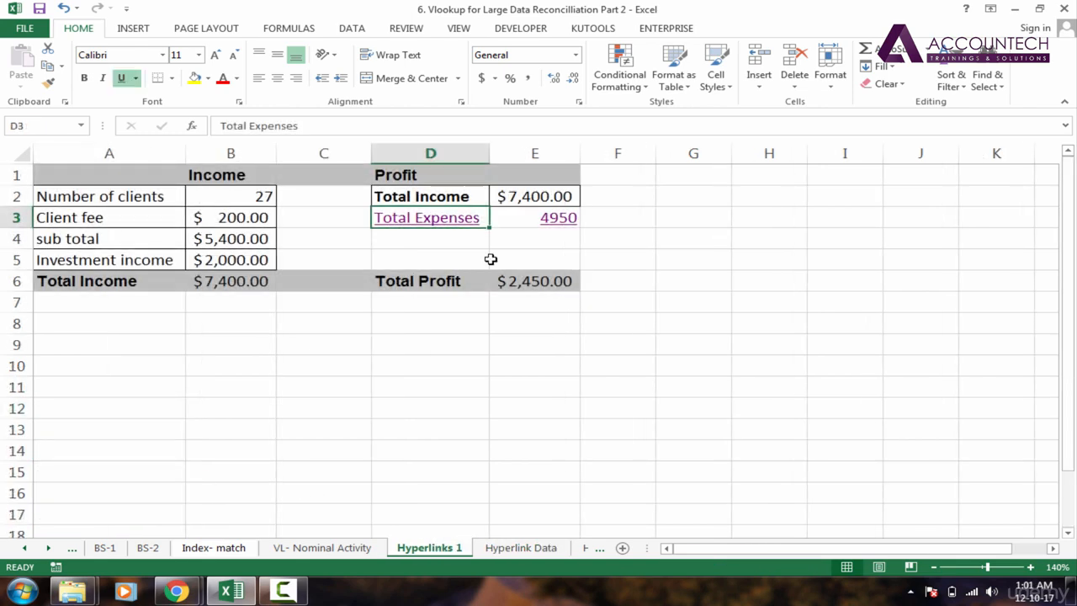
pyautogui.click(562, 245)
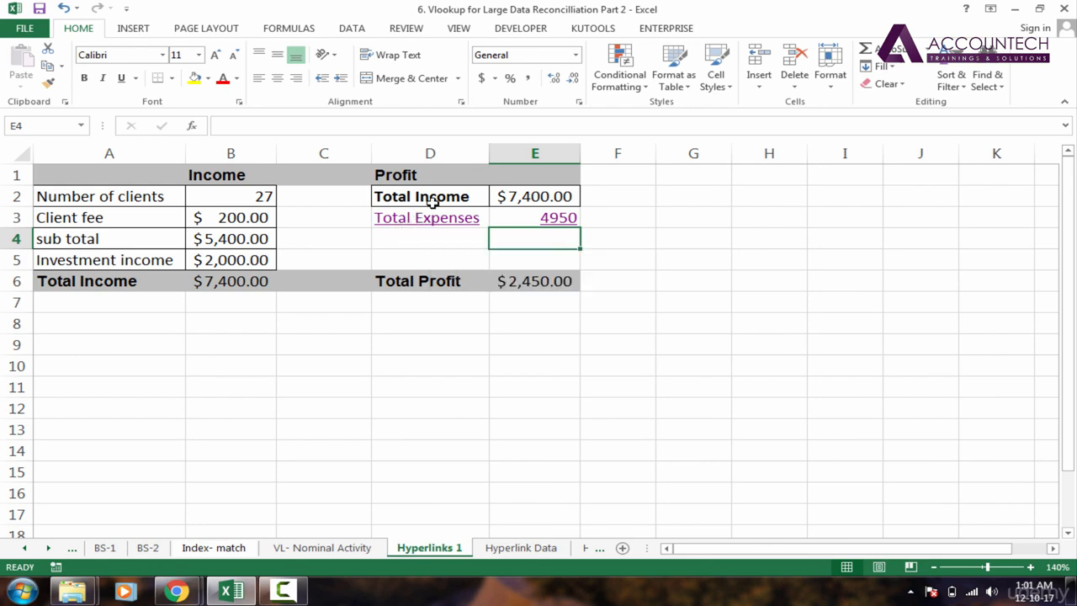
pyautogui.moveTo(405, 196); pyautogui.dragTo(512, 202)
pyautogui.moveTo(433, 196); pyautogui.dragTo(504, 197)
pyautogui.click(483, 197)
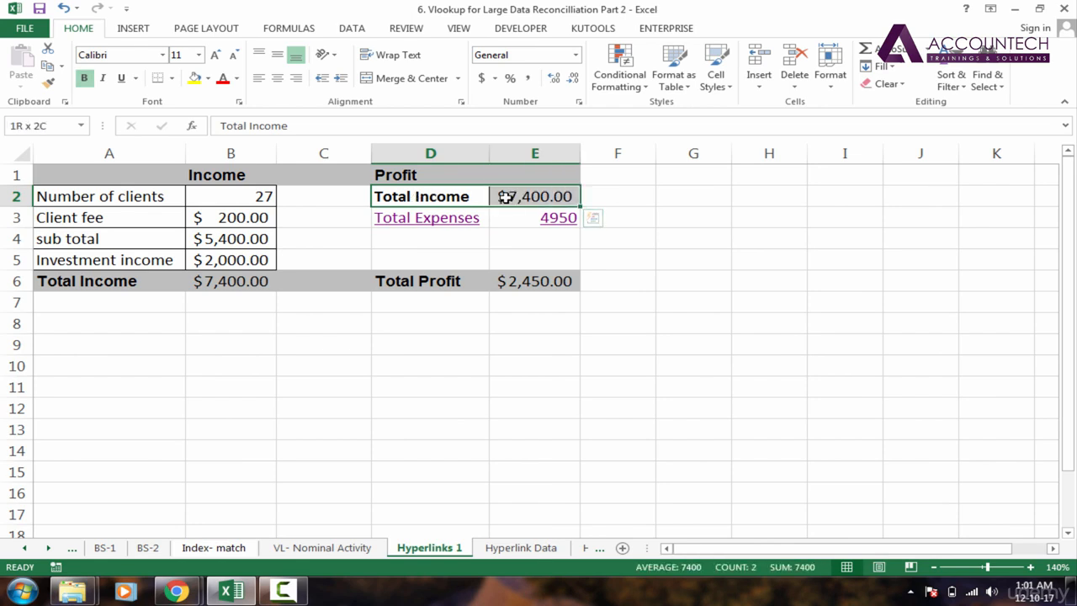
pyautogui.click(48, 84)
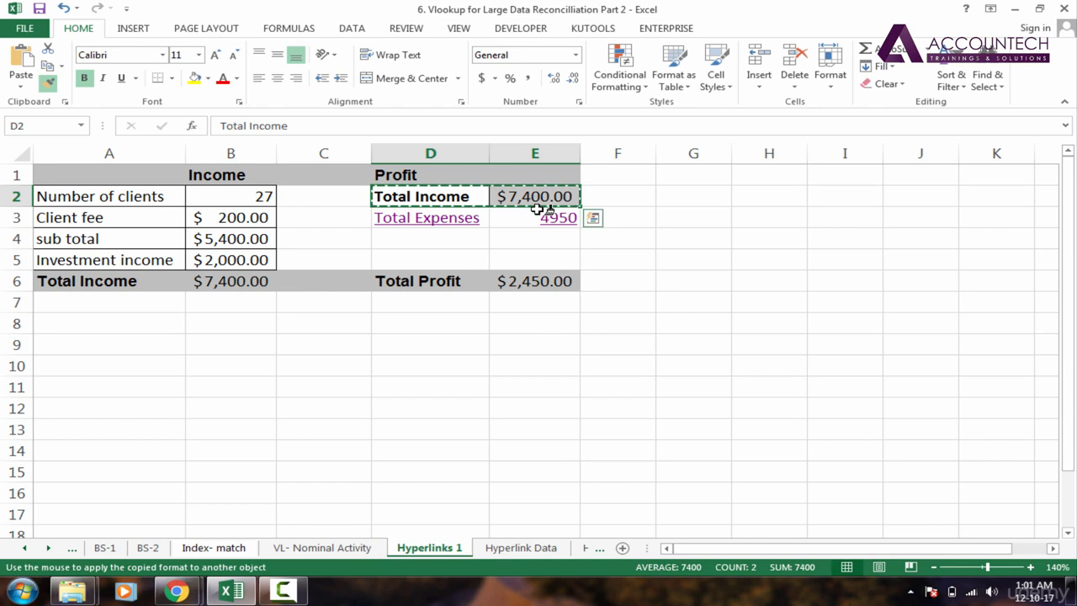
pyautogui.click(401, 218)
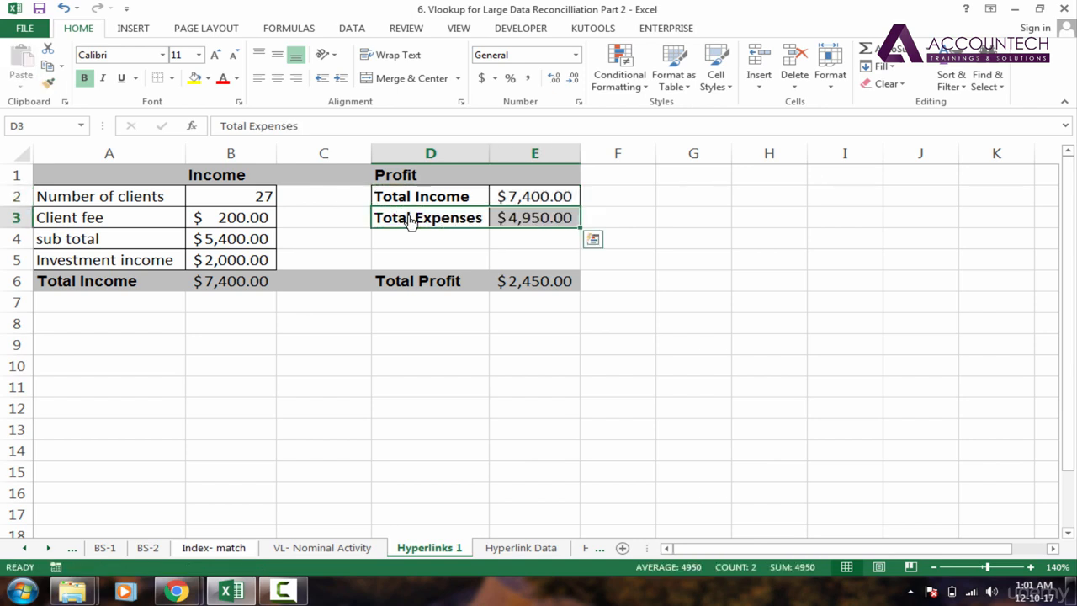
pyautogui.click(544, 240)
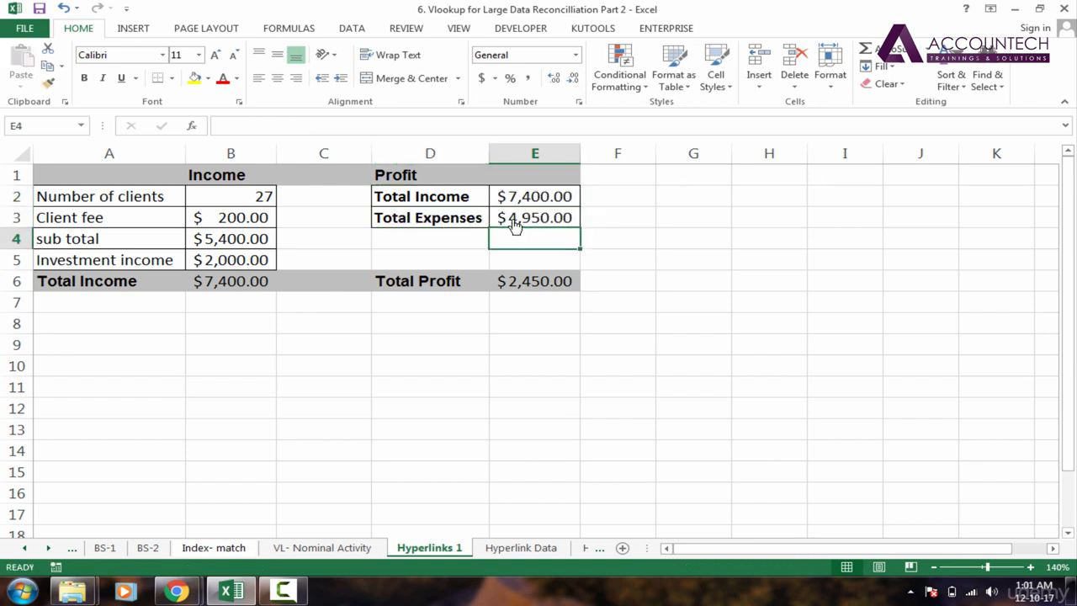
pyautogui.click(678, 225)
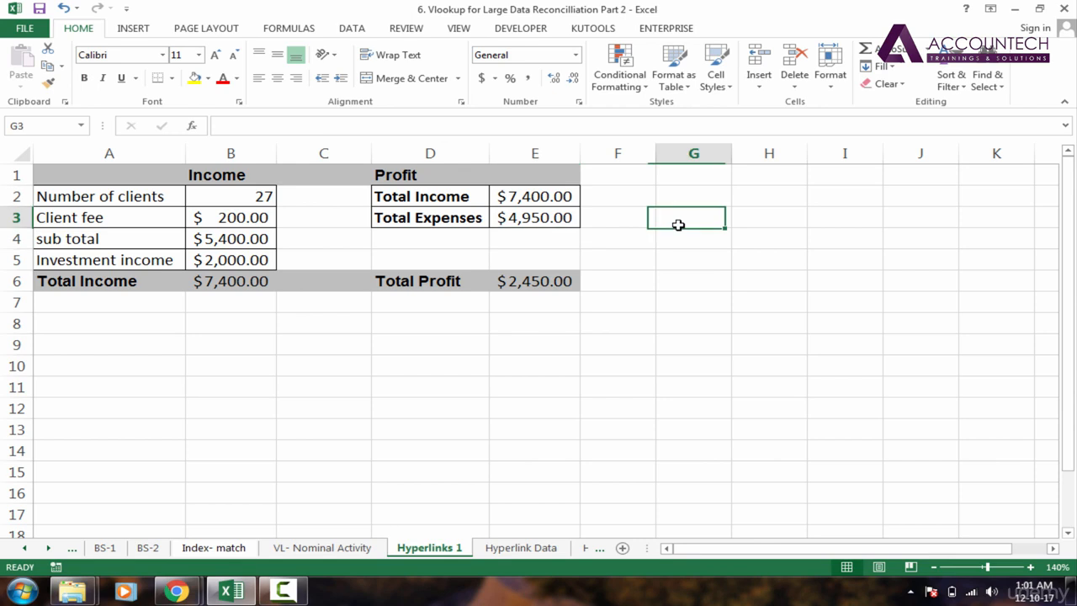
# Step: Test the hyperlink on the Total Expenses amount in E3, and return to the Hyperlinks 1 sheet
pyautogui.click(483, 219)
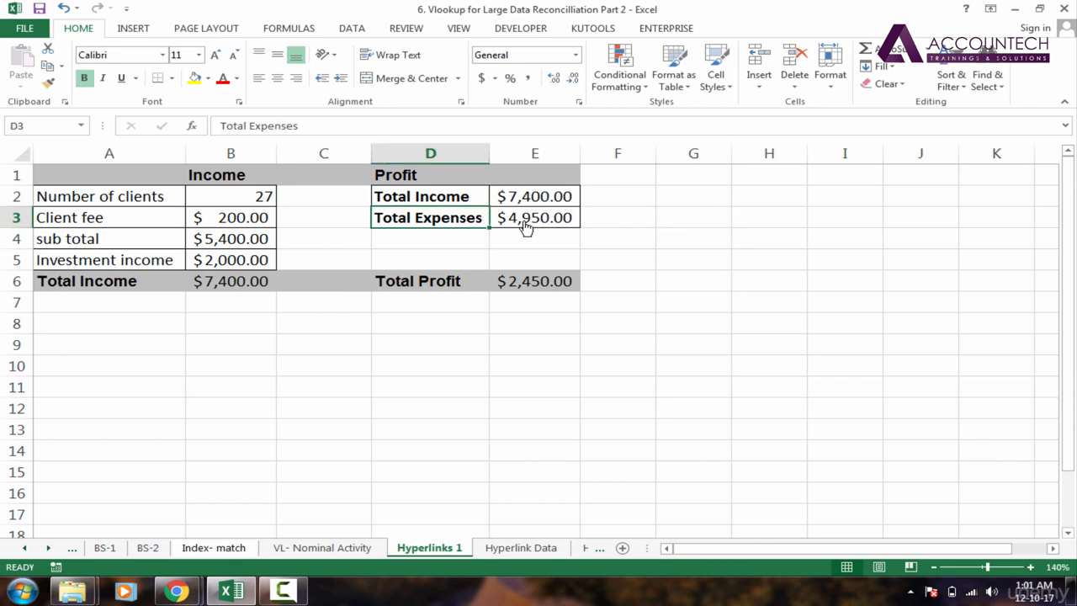
pyautogui.click(524, 224)
pyautogui.click(425, 548)
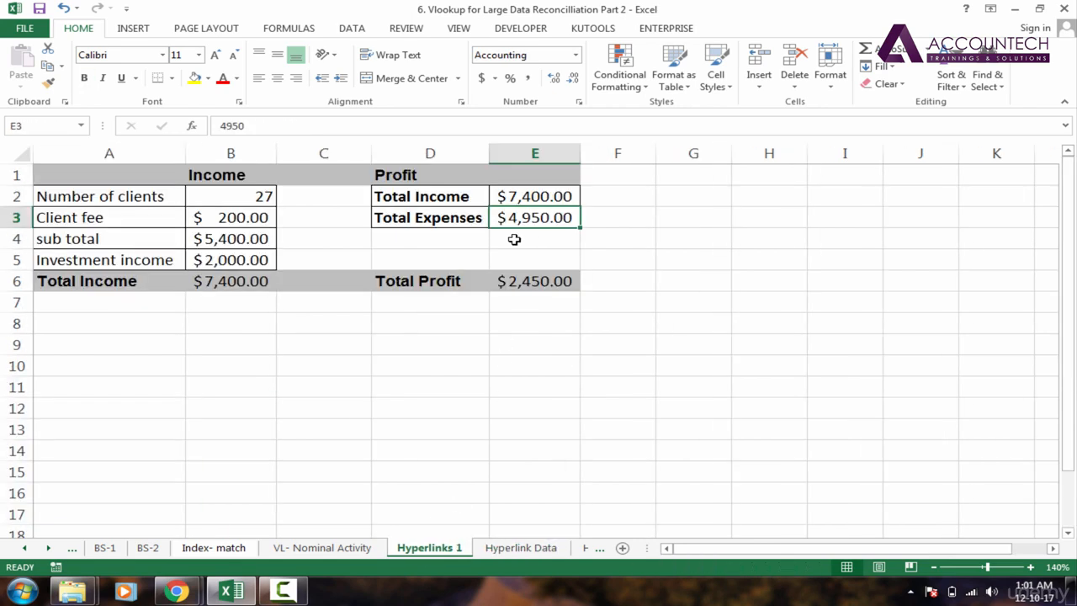
pyautogui.click(434, 238)
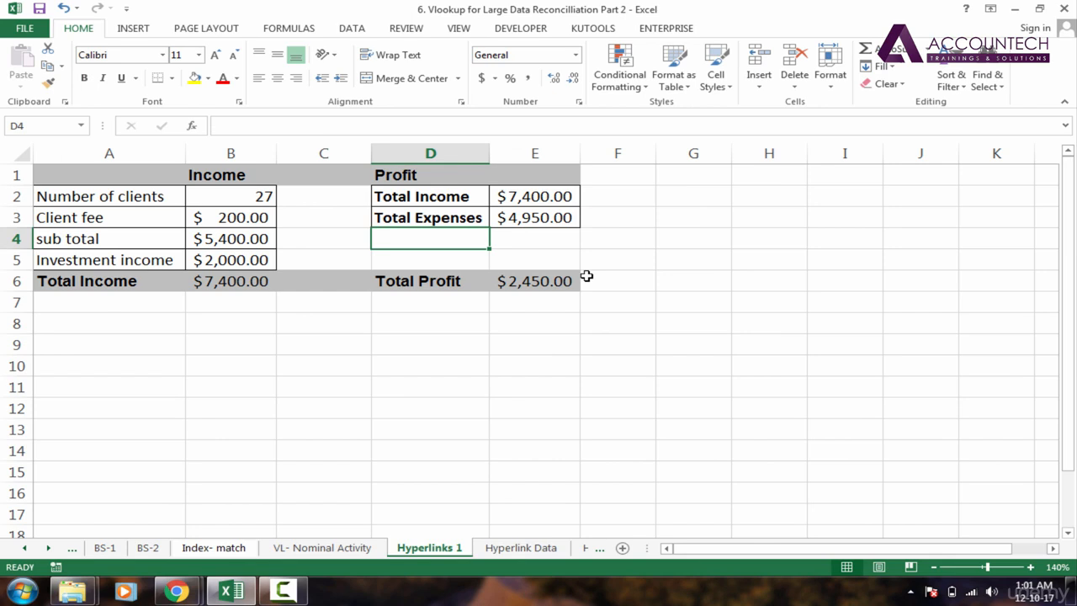